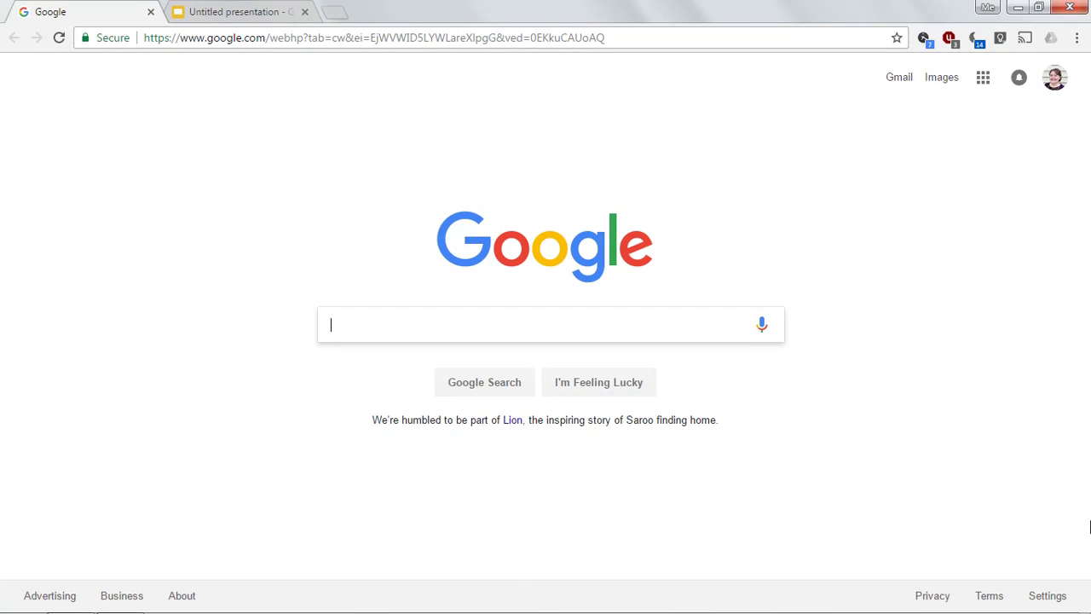
Switch to Google Calendar and start a new calendar, naming it with the student's first name followed by "'s Homework"
click(983, 79)
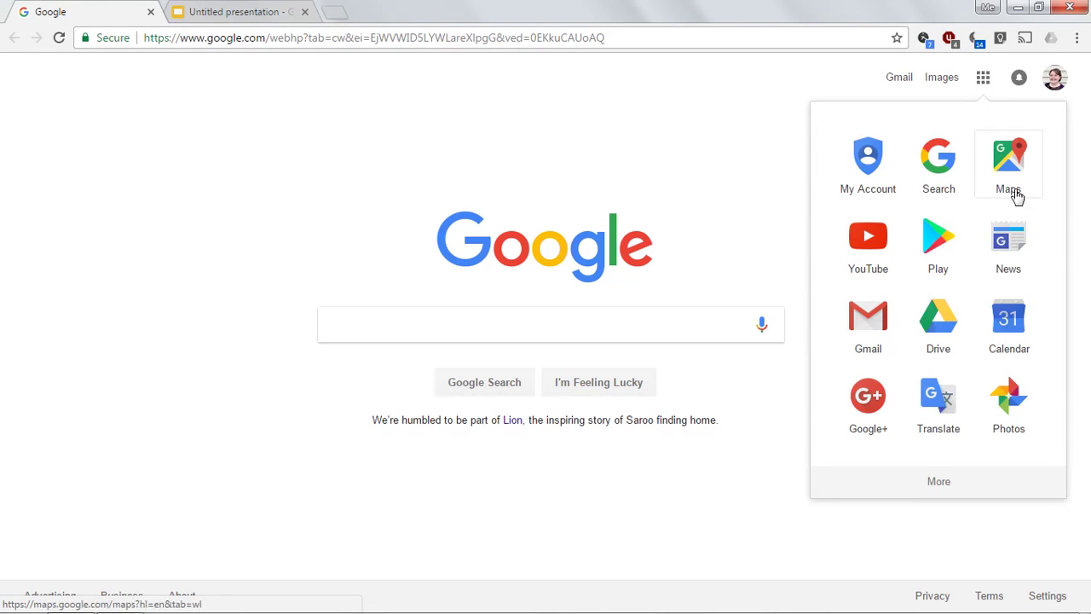
click(1003, 317)
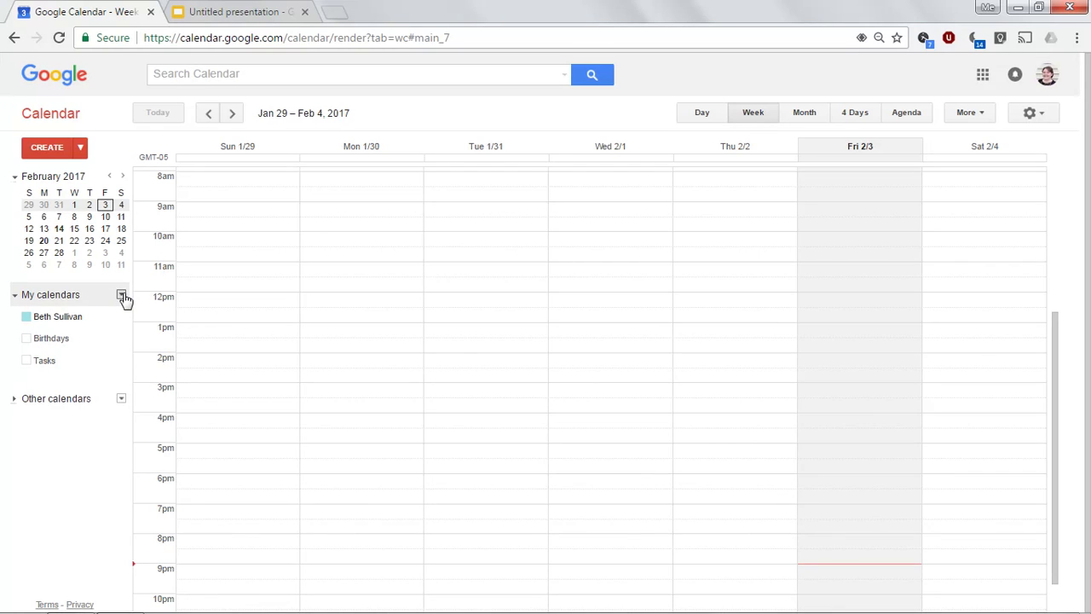
click(124, 296)
click(144, 315)
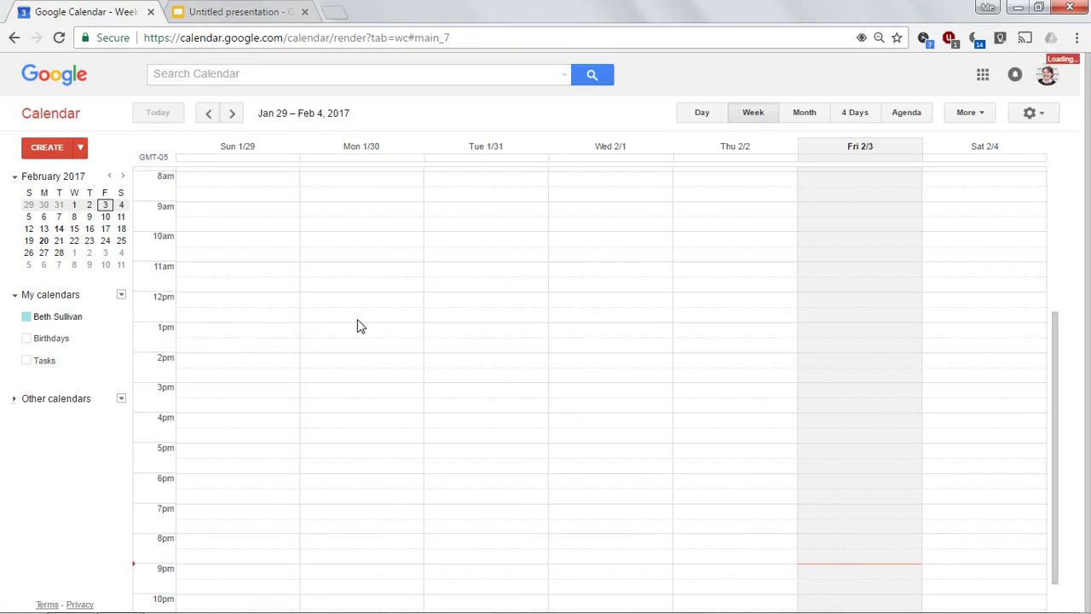
text(Beths)
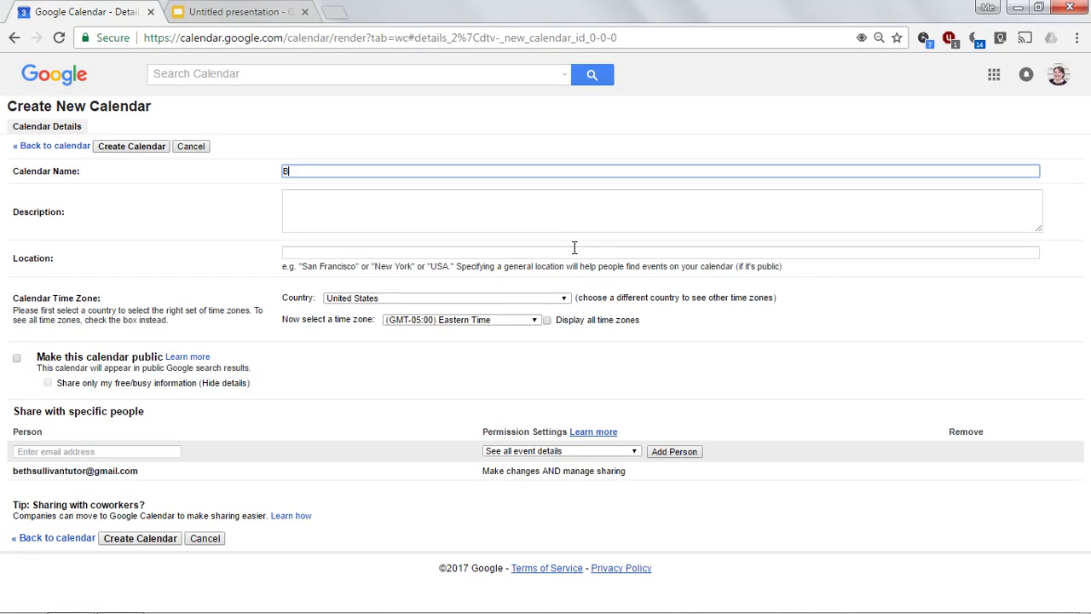
key(BackSpace)
text('s)
key(BackSpace)
key(BackSpace)
text('s Homework)
Share the new calendar with the parent's e-mail address using the See all event details permission, and create it
click(53, 452)
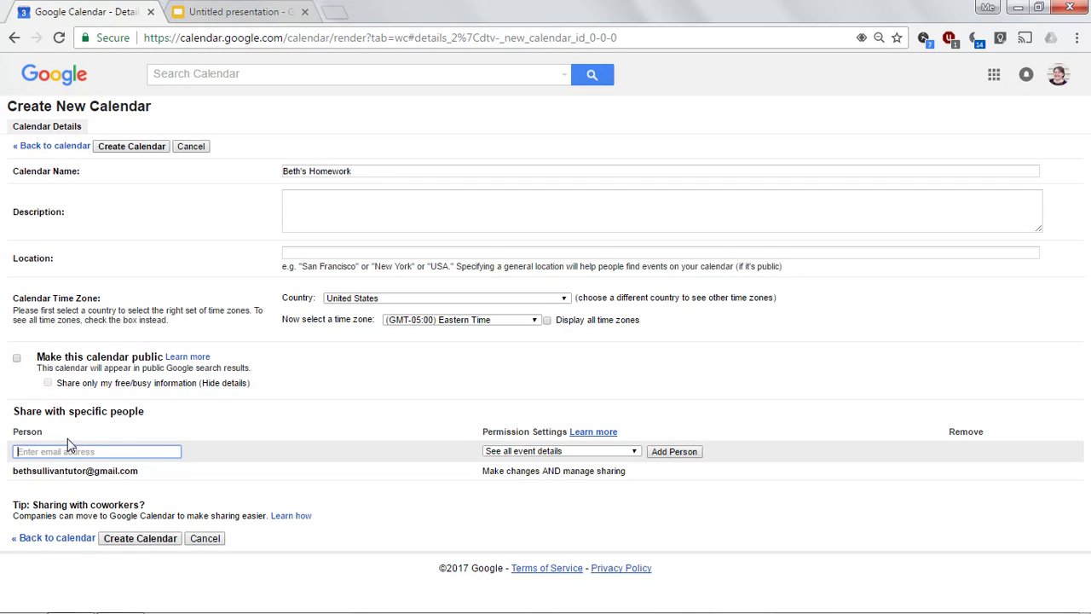
text(mom@mom.com)
click(557, 455)
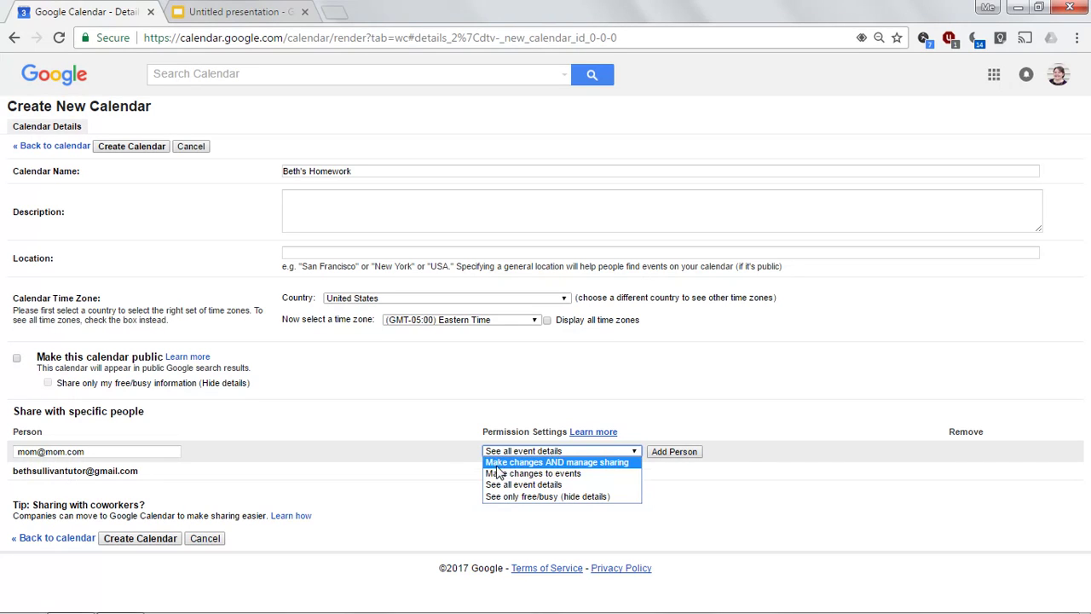
click(460, 489)
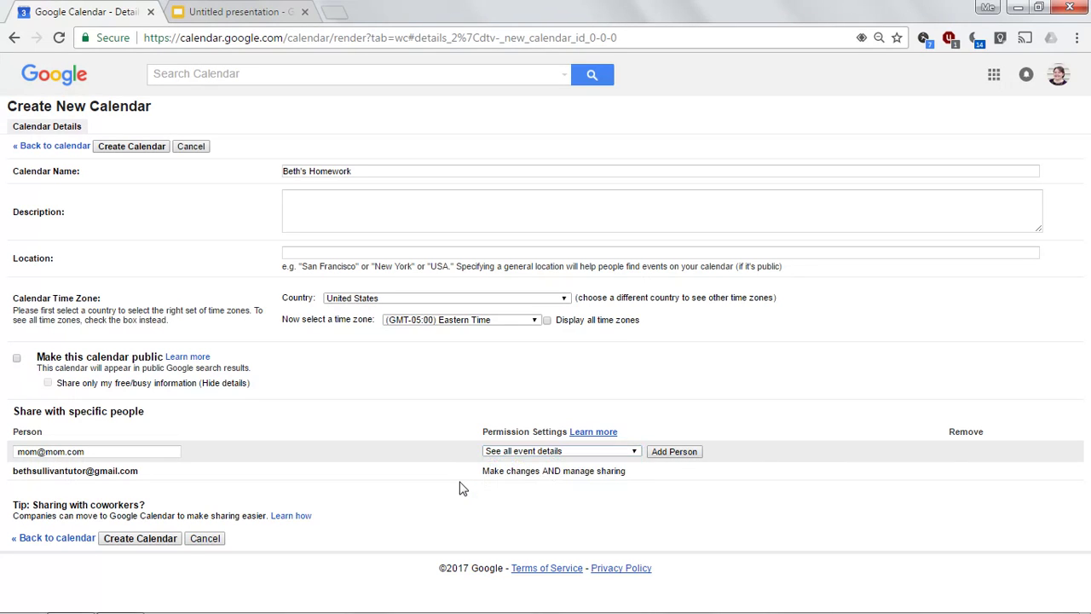
click(126, 544)
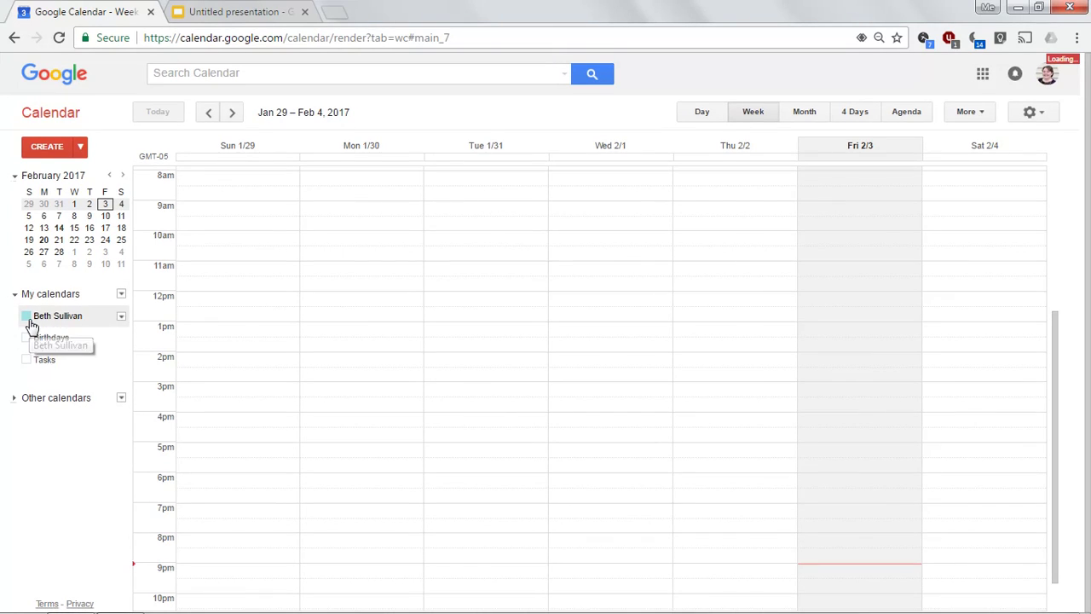
Decline inviting the shared contact to Google Calendar and hide the United States holidays calendar
click(15, 398)
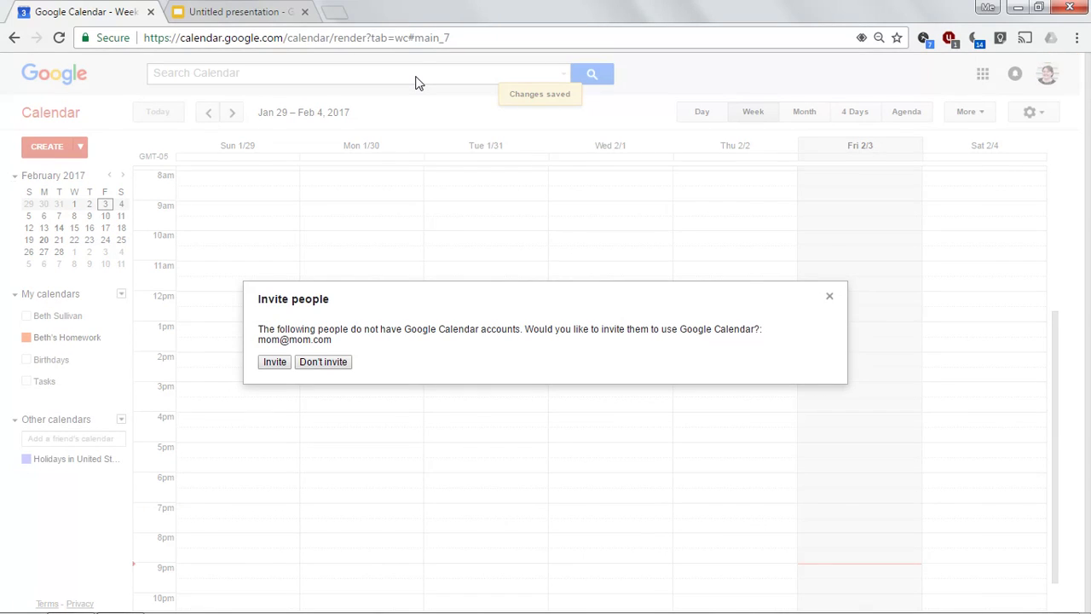
click(330, 363)
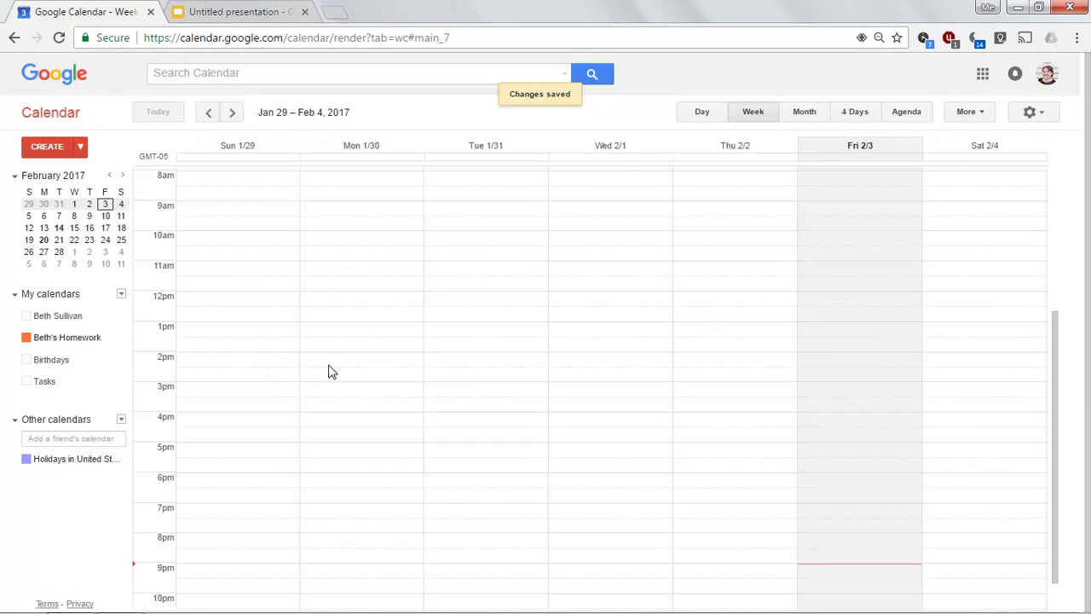
click(27, 336)
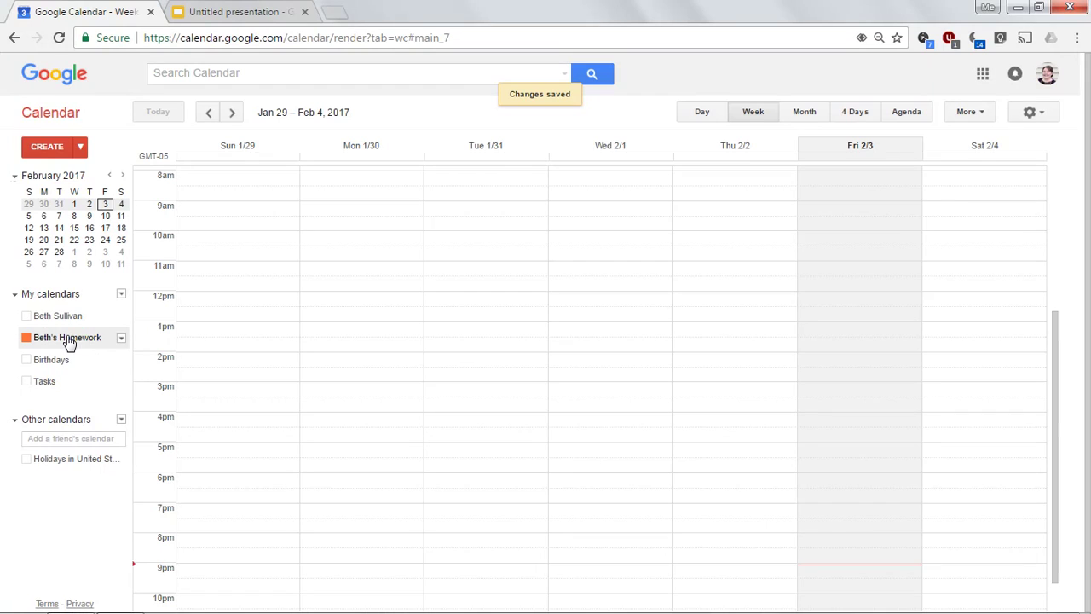
click(355, 188)
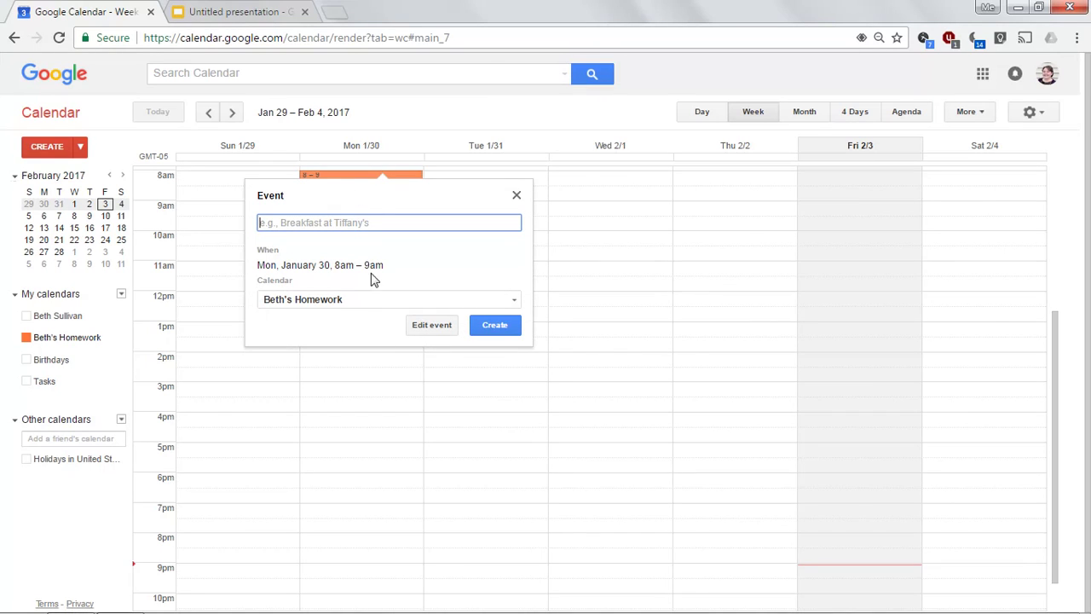
click(438, 328)
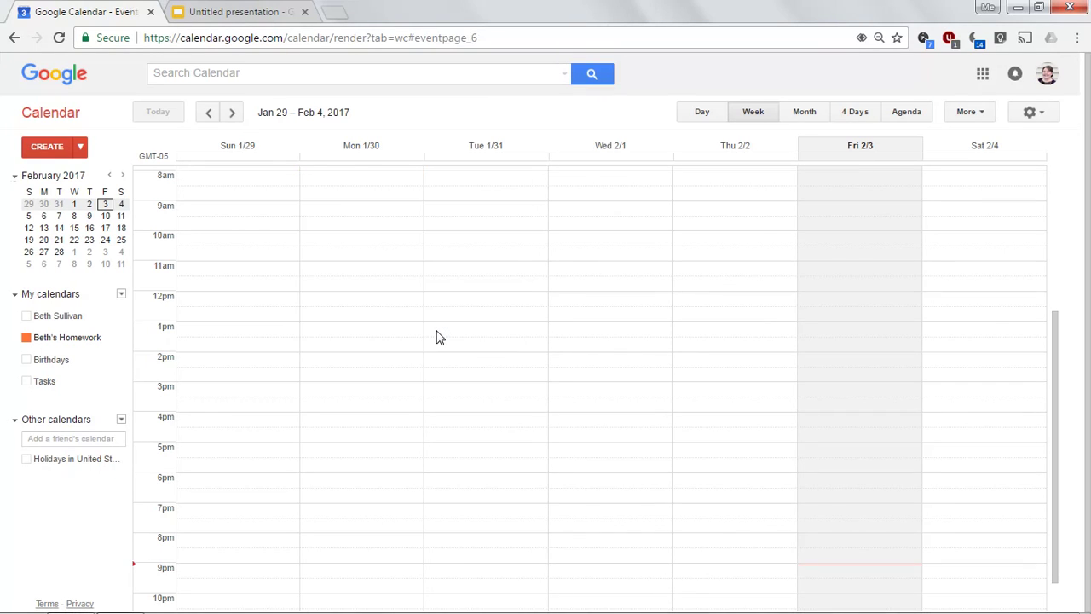
click(160, 119)
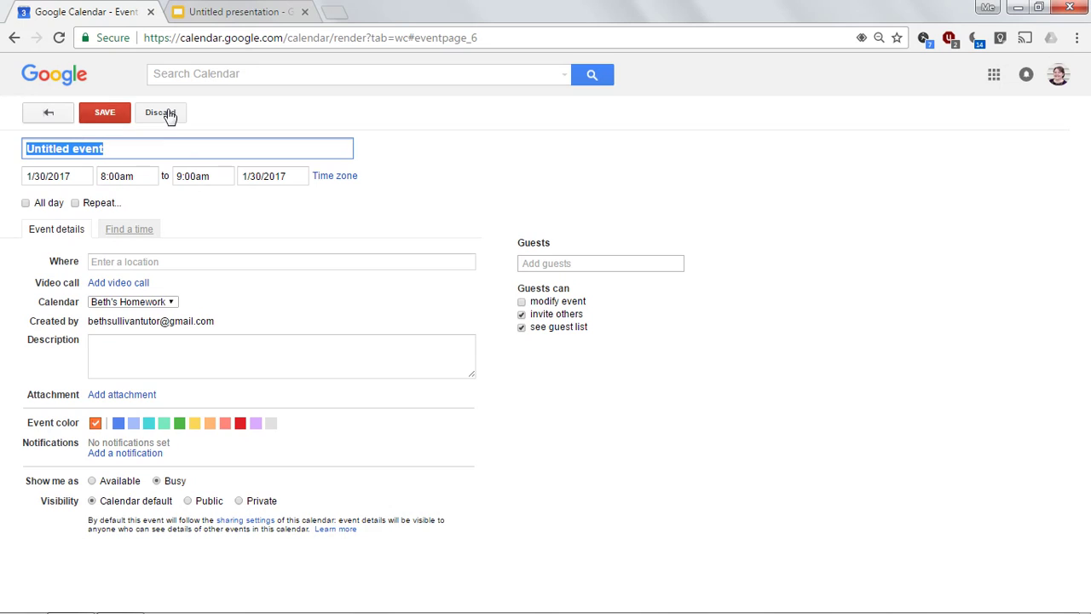
Start an all-day event titled "1 - Math" on Monday, January 30 in the homework calendar
click(343, 186)
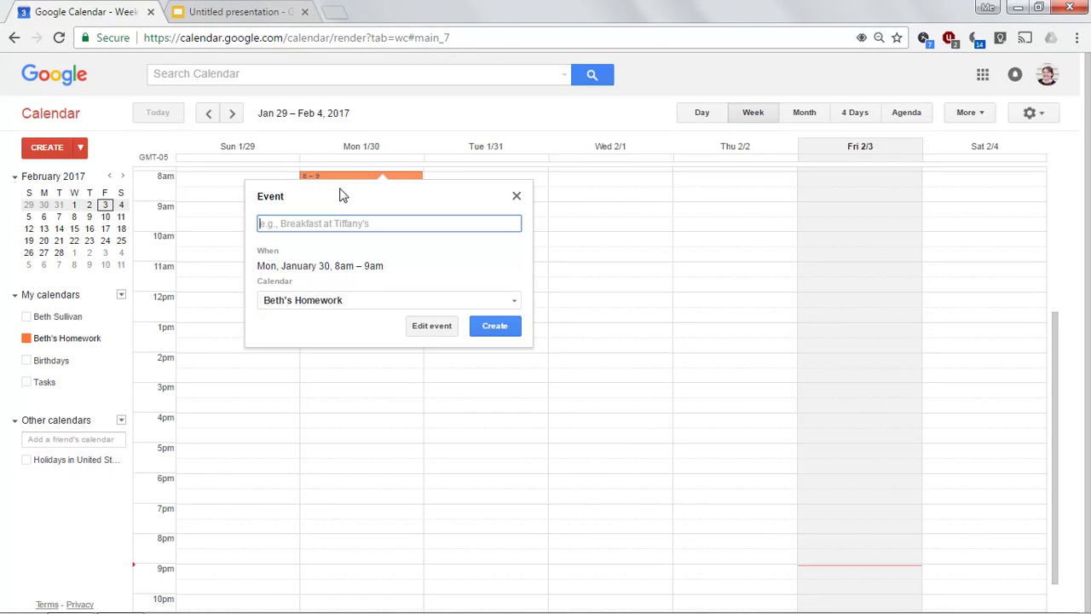
click(432, 329)
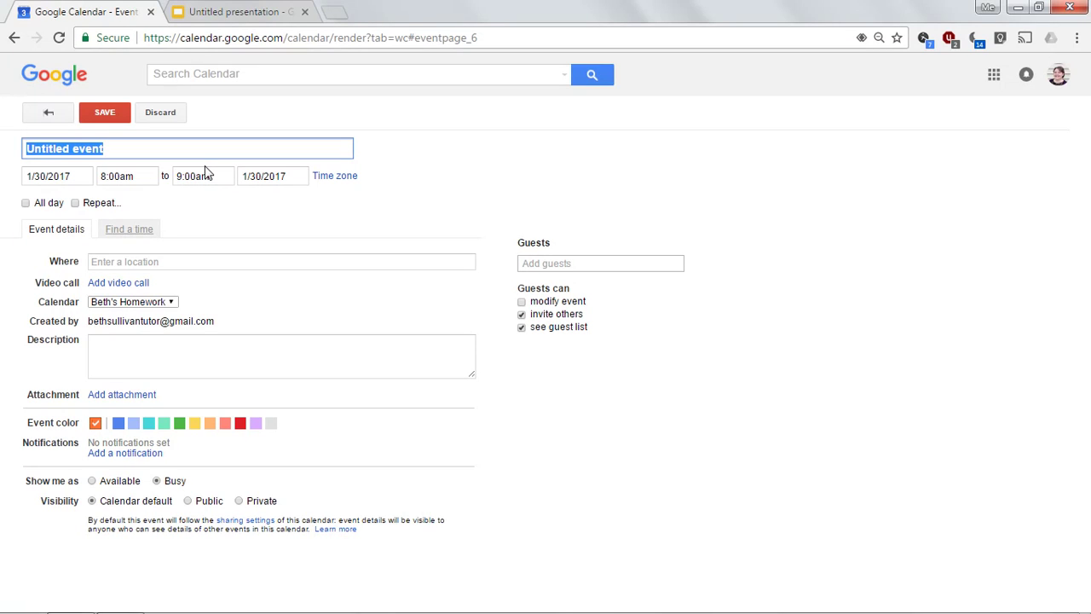
text(1)
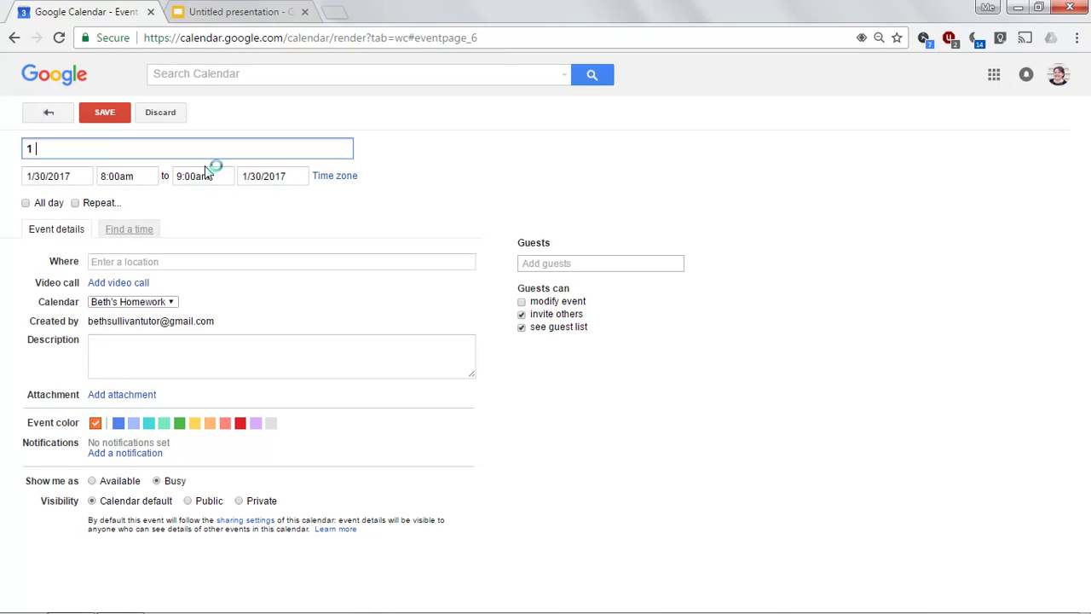
text( - Math)
click(28, 211)
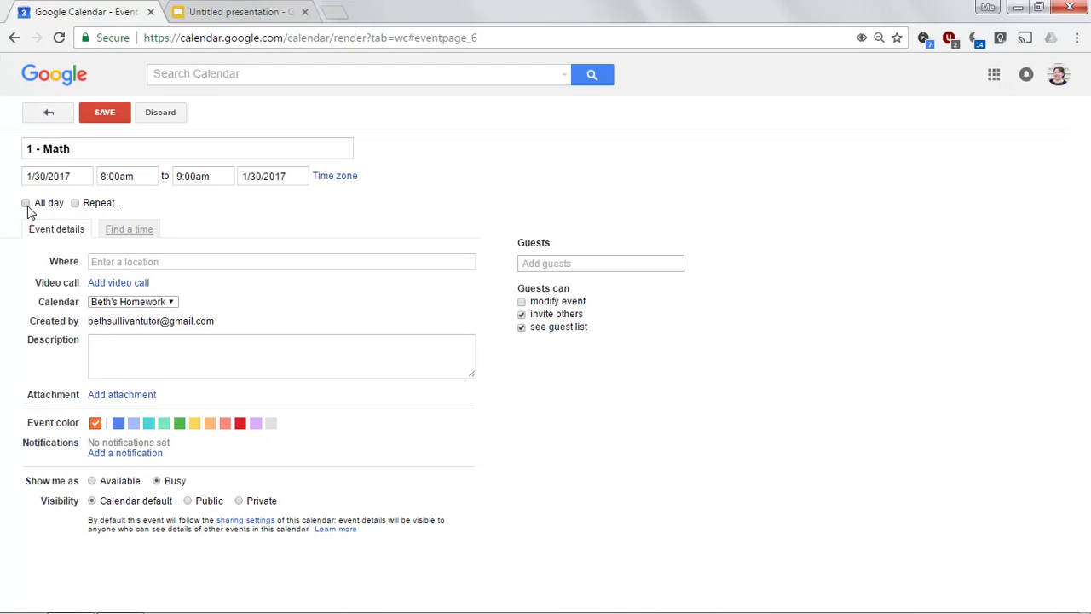
click(27, 205)
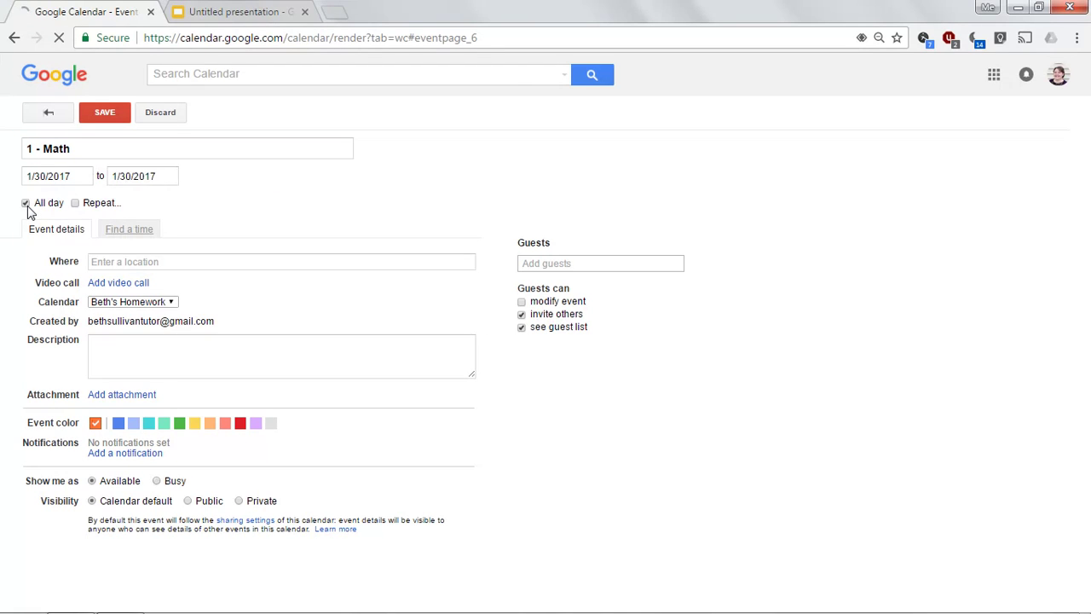
Set the "1 - Math" event to repeat every weekday (Monday to Friday) with no end date
click(75, 203)
click(575, 269)
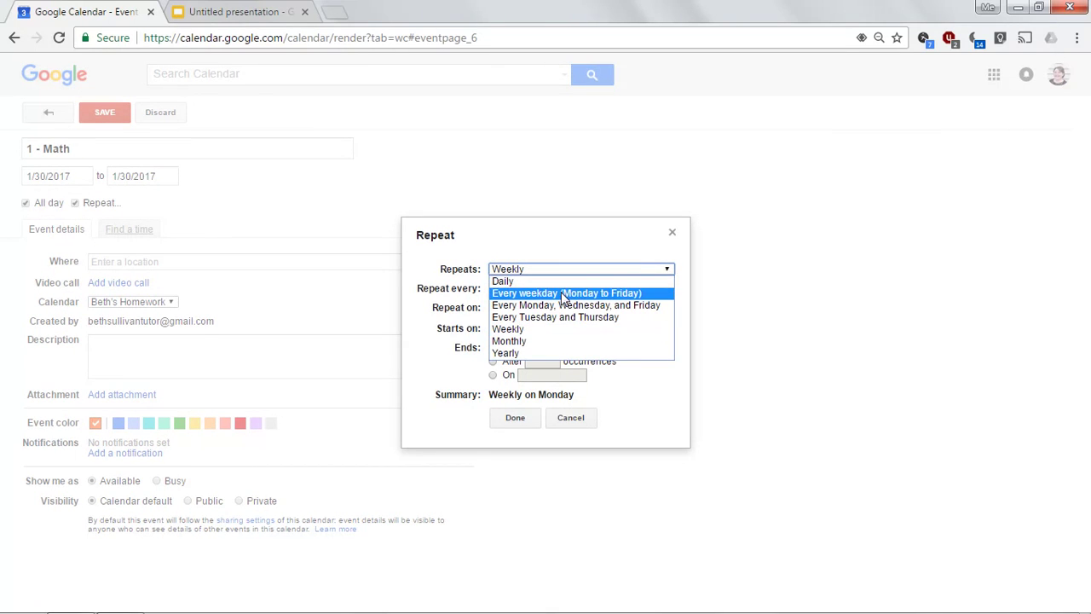
click(563, 293)
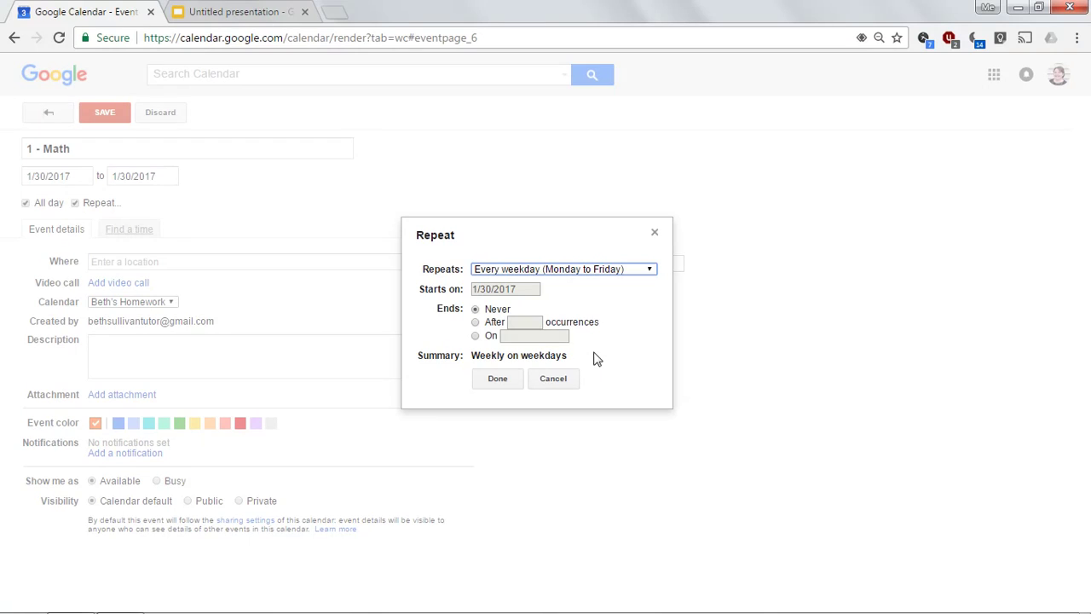
click(496, 380)
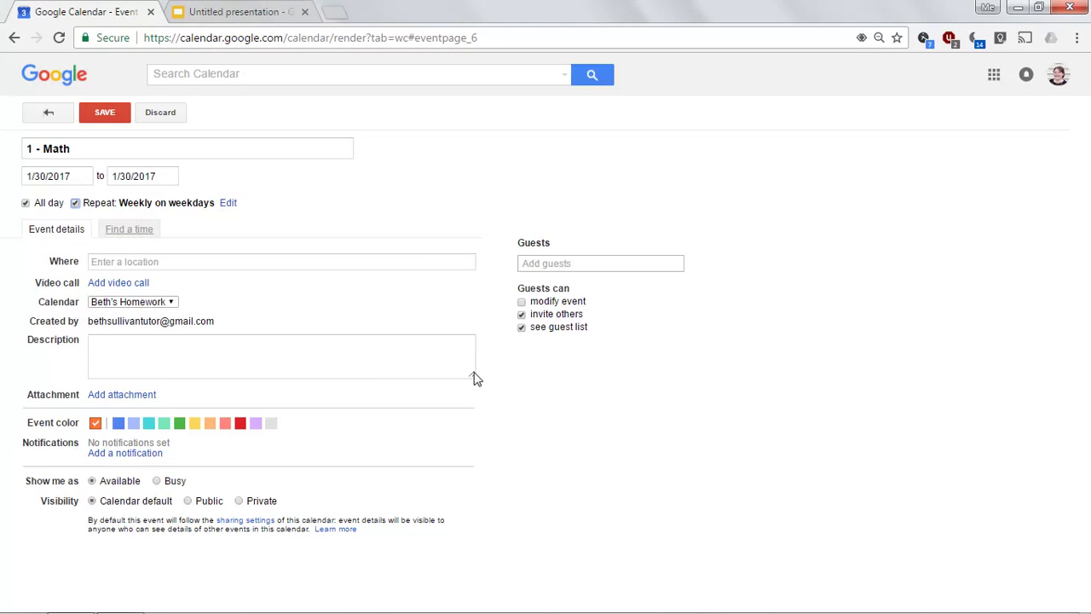
Color the "1 - Math" event yellow and save it
right_click(109, 316)
click(299, 309)
click(197, 424)
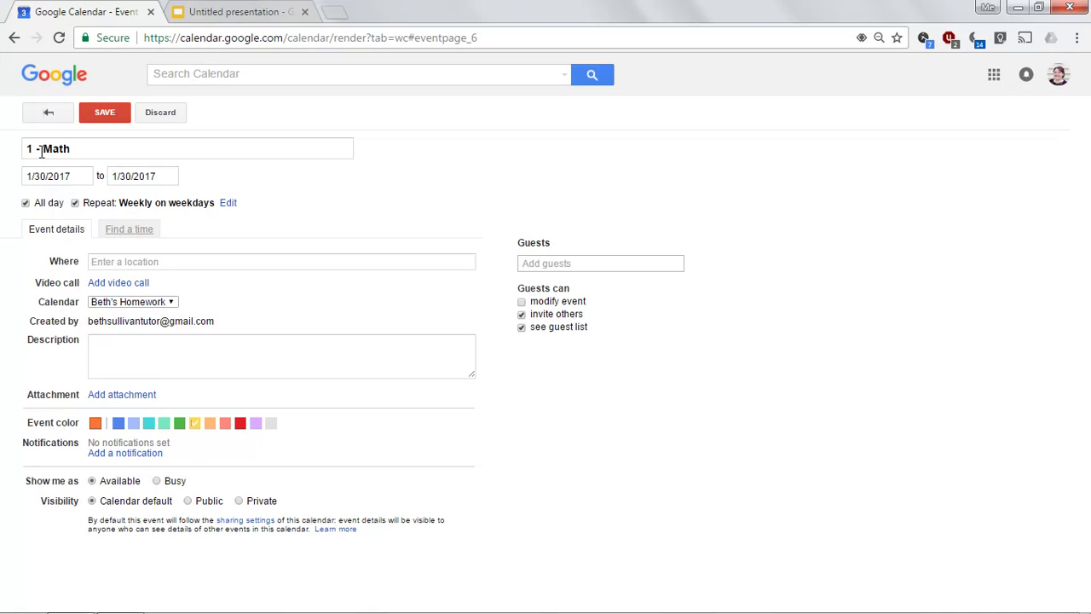
click(104, 114)
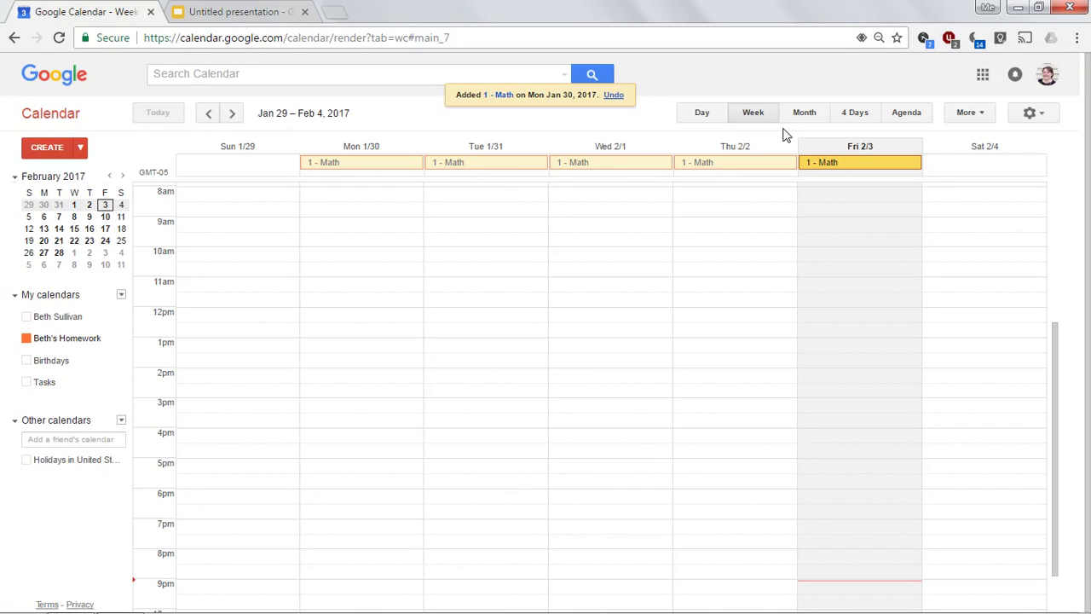
Start an all-day event titled "2 - History" on Monday, January 30 in the homework calendar
click(323, 201)
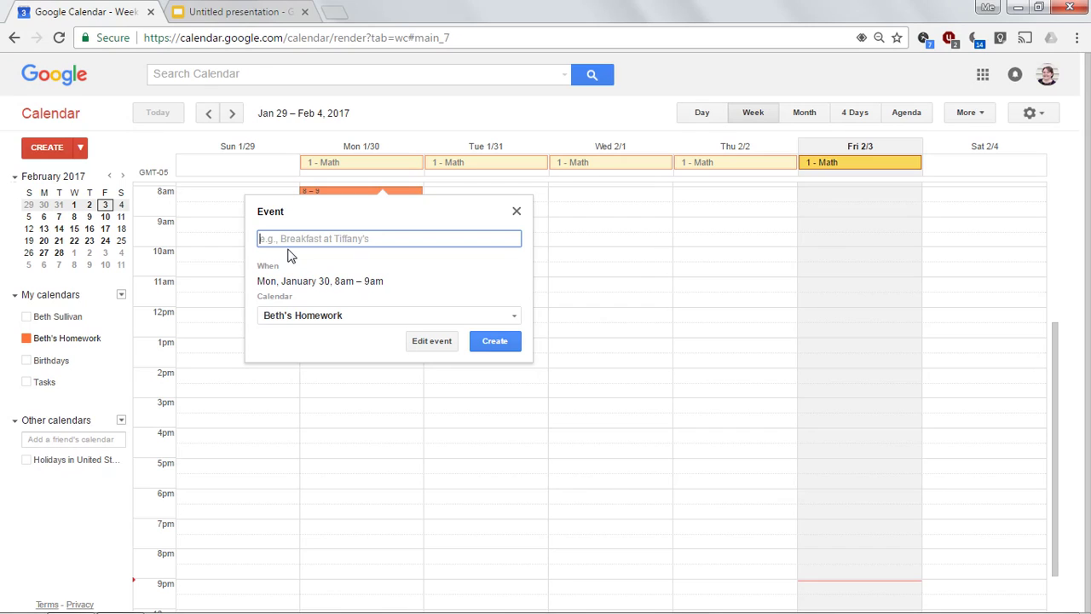
text(2 - History)
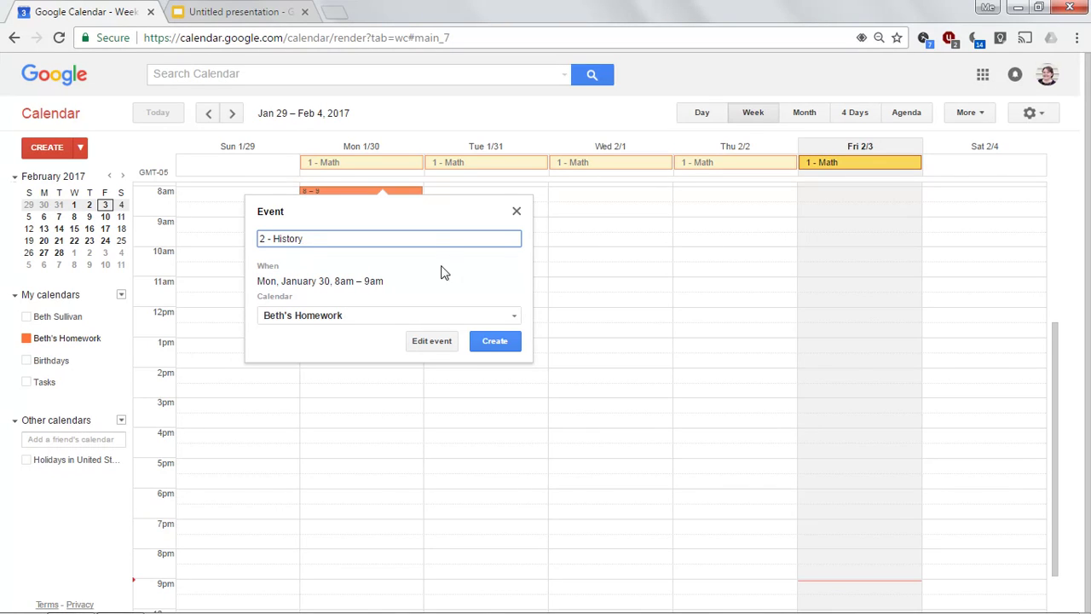
click(425, 344)
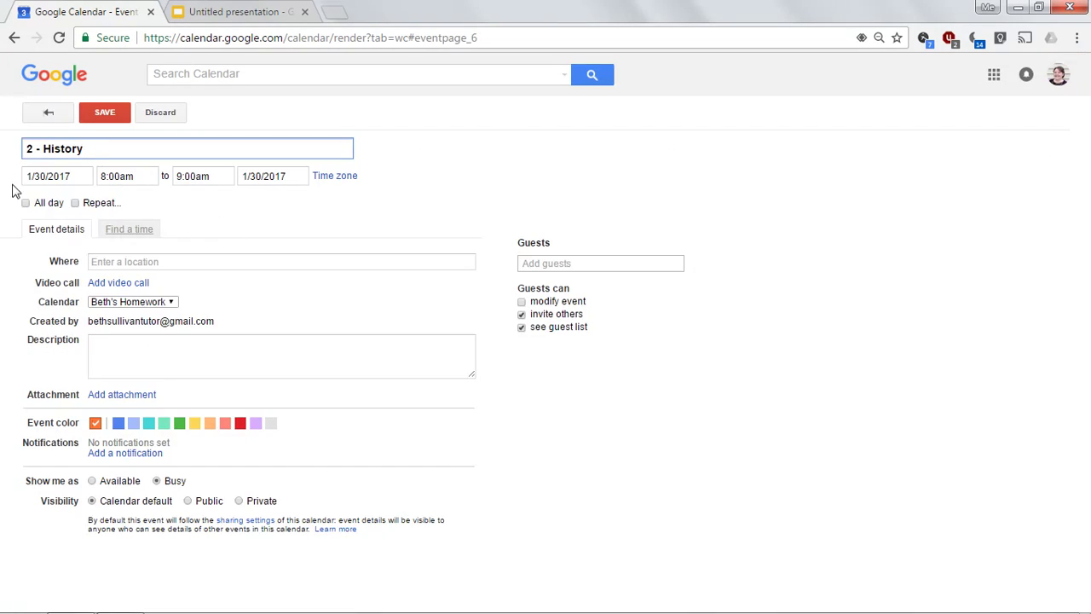
click(26, 203)
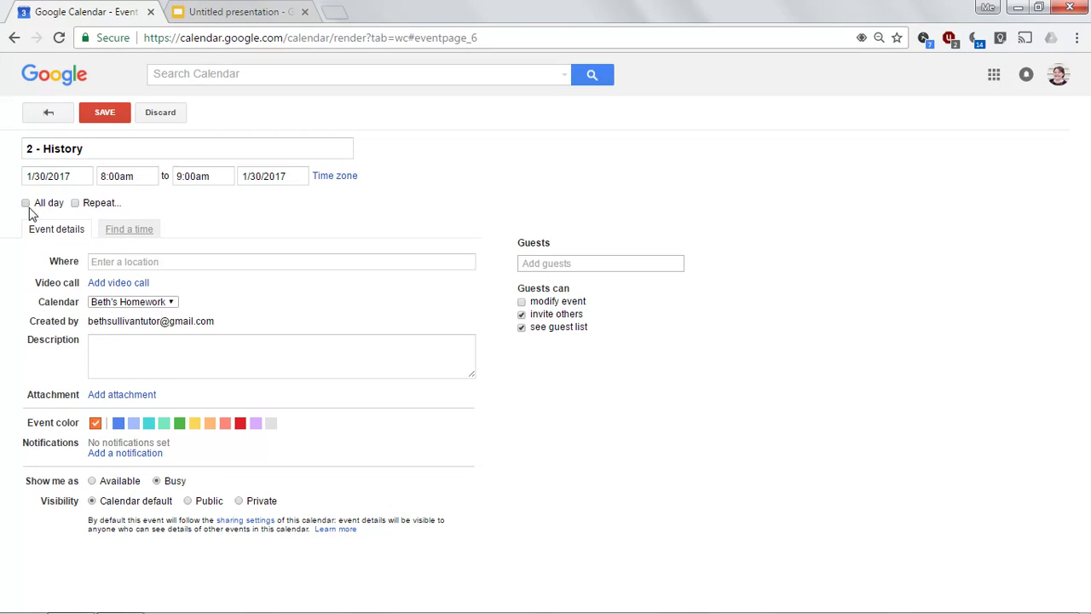
Make the "2 - History" event blue and repeating every weekday (Monday to Friday), and save it
click(75, 202)
click(570, 269)
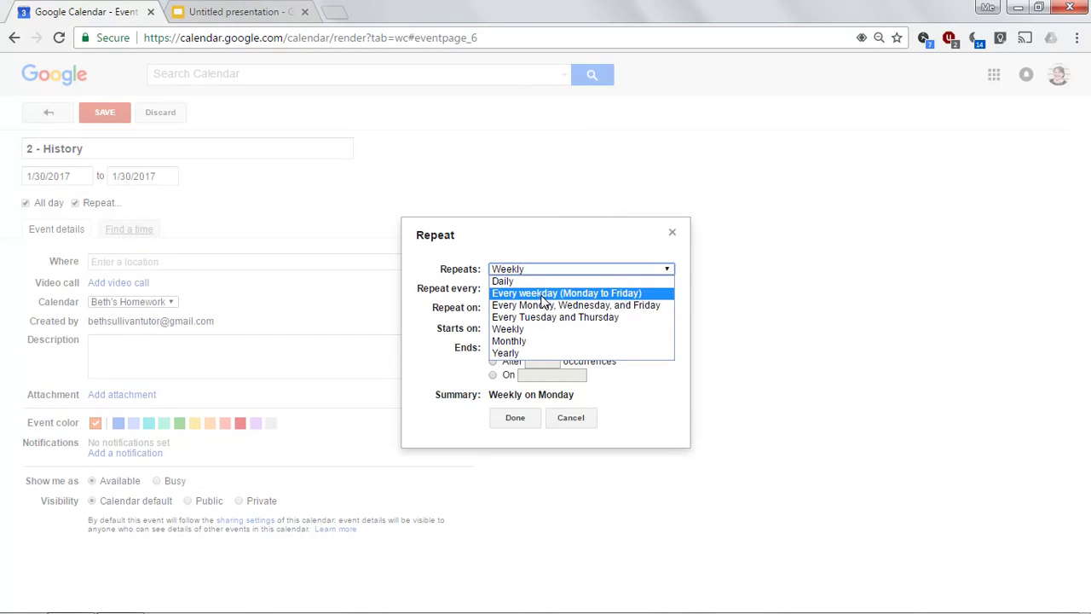
click(542, 294)
click(509, 378)
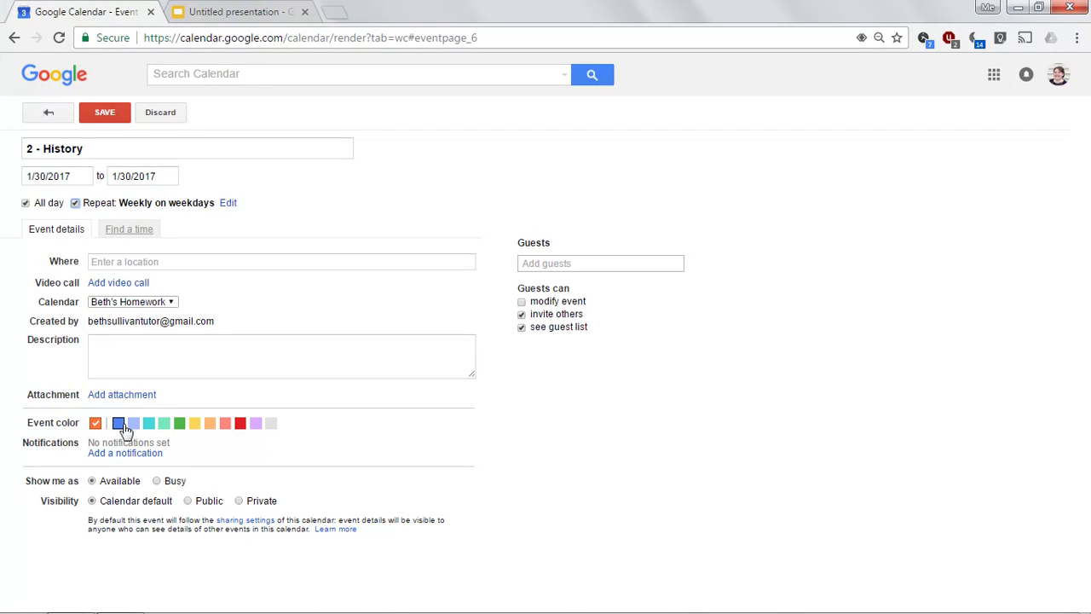
click(99, 113)
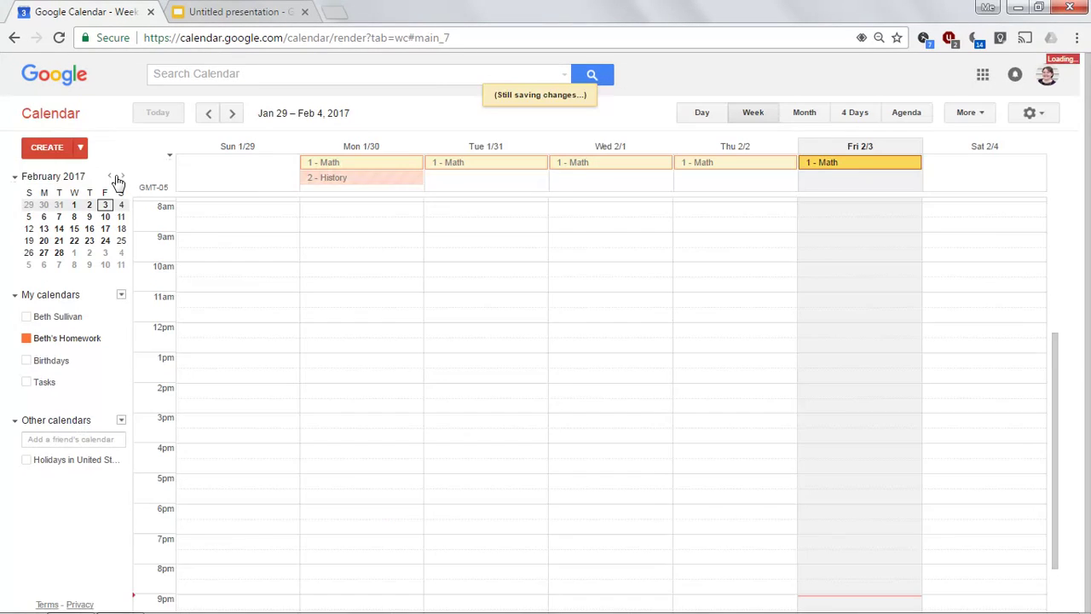
Start an all-day event titled "3 - English" on Monday, January 30 in the homework calendar
click(315, 197)
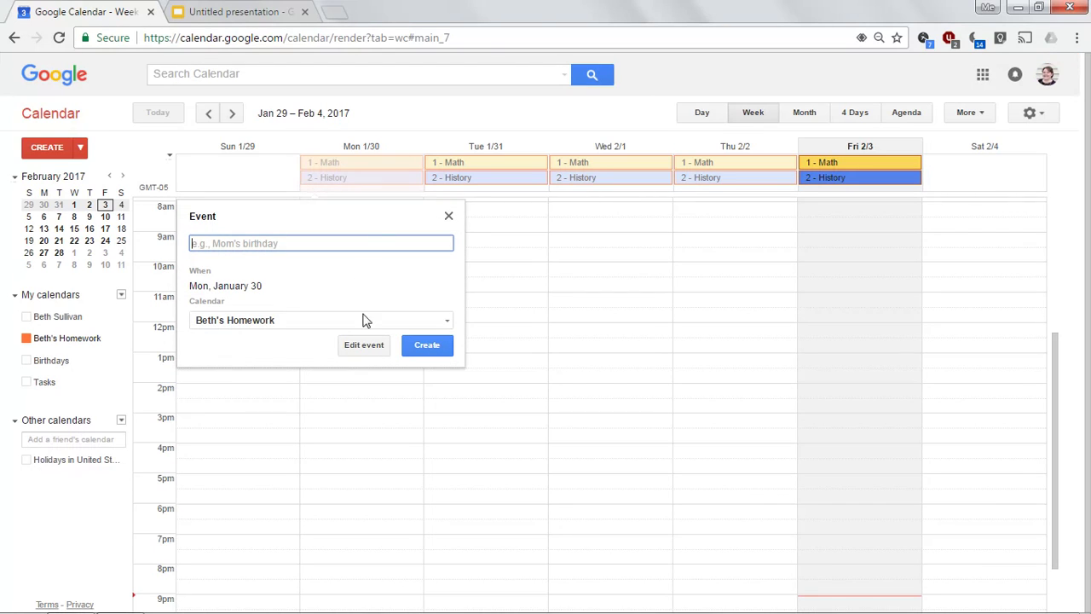
click(362, 346)
text(English)
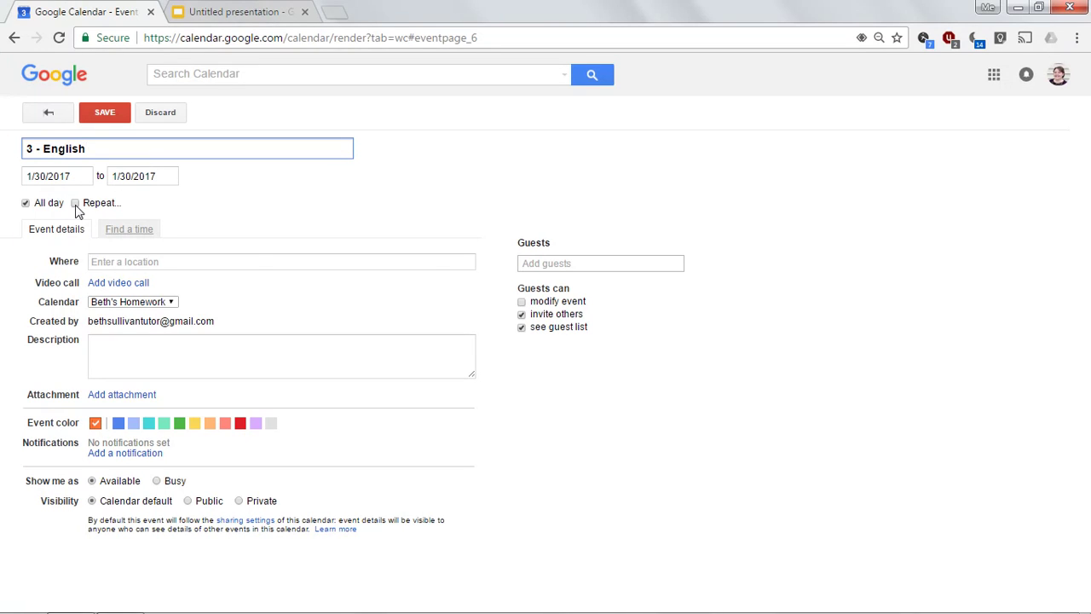
Make the "3 - English" event red and repeating every weekday (Monday to Friday), and save it
click(75, 204)
click(511, 270)
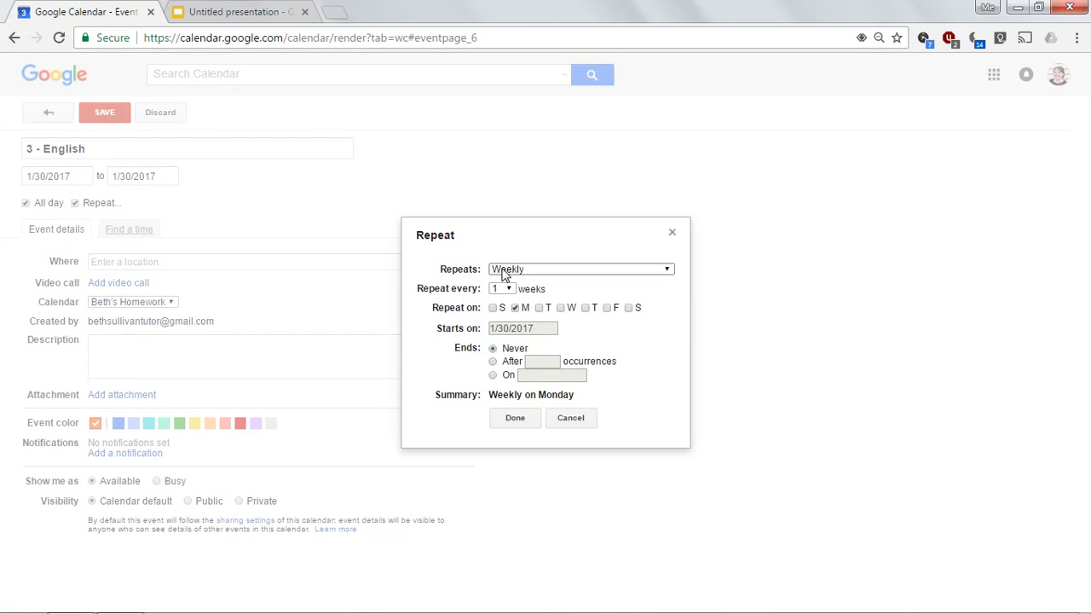
click(512, 293)
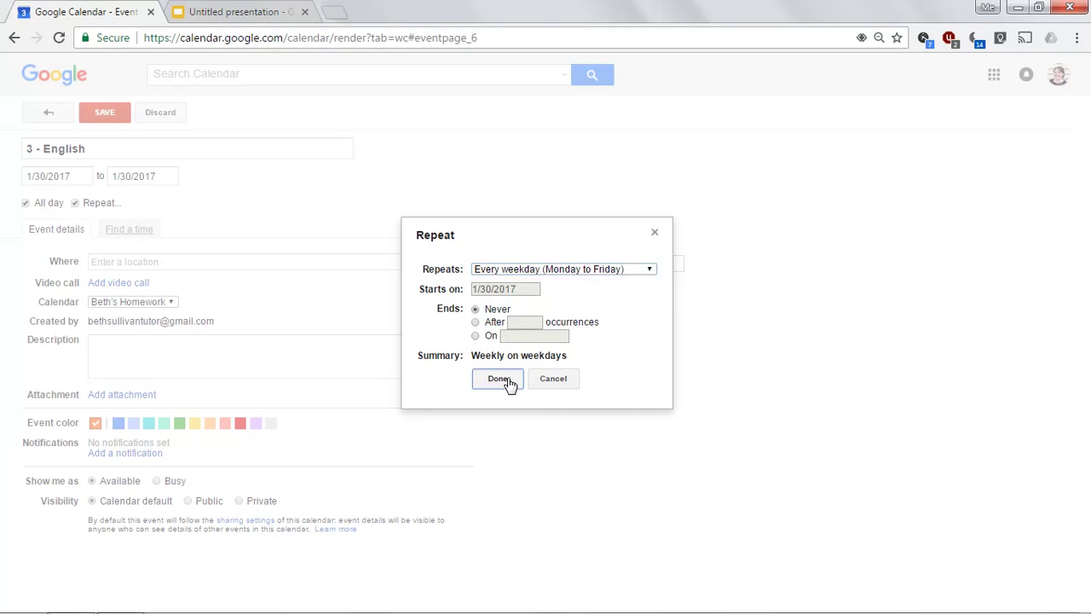
click(507, 381)
click(240, 423)
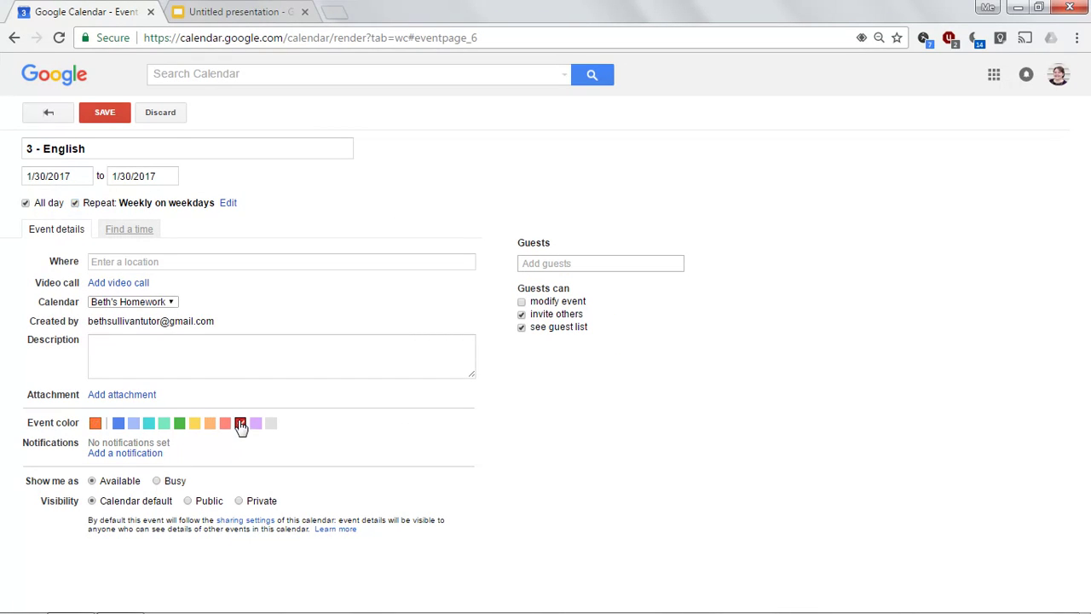
click(105, 111)
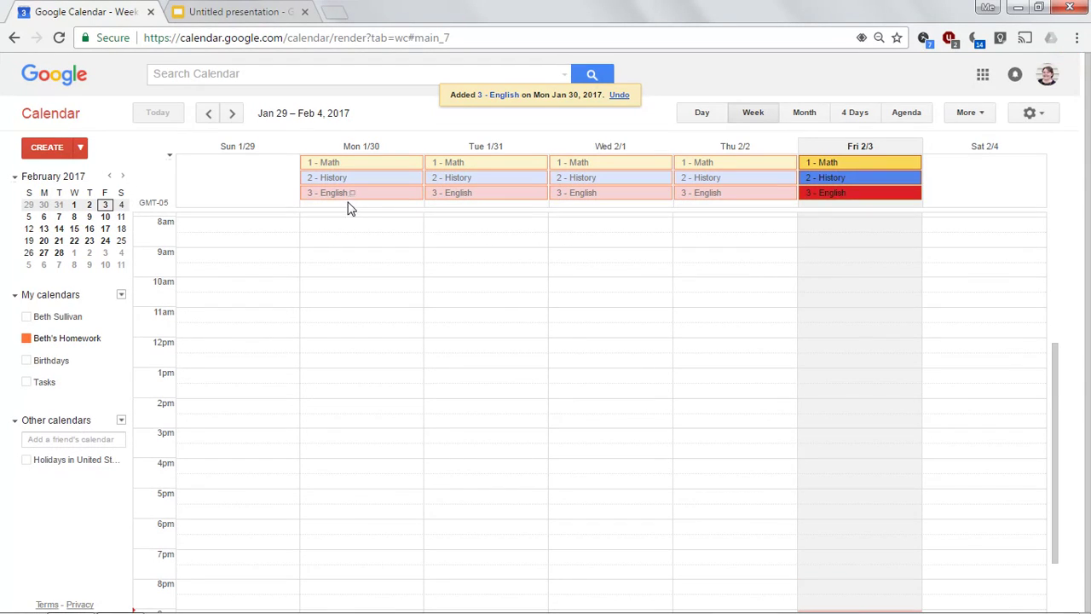
Start an all-day event titled "4 - Science" on Monday, January 30 in the homework calendar
click(349, 208)
text(4 )
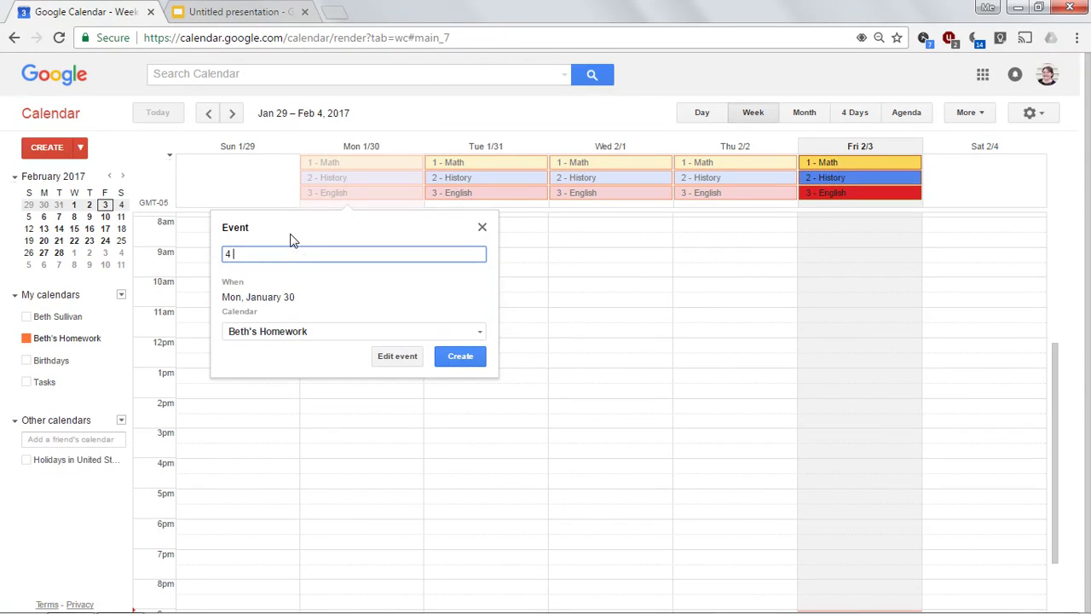
text(- Science)
click(390, 356)
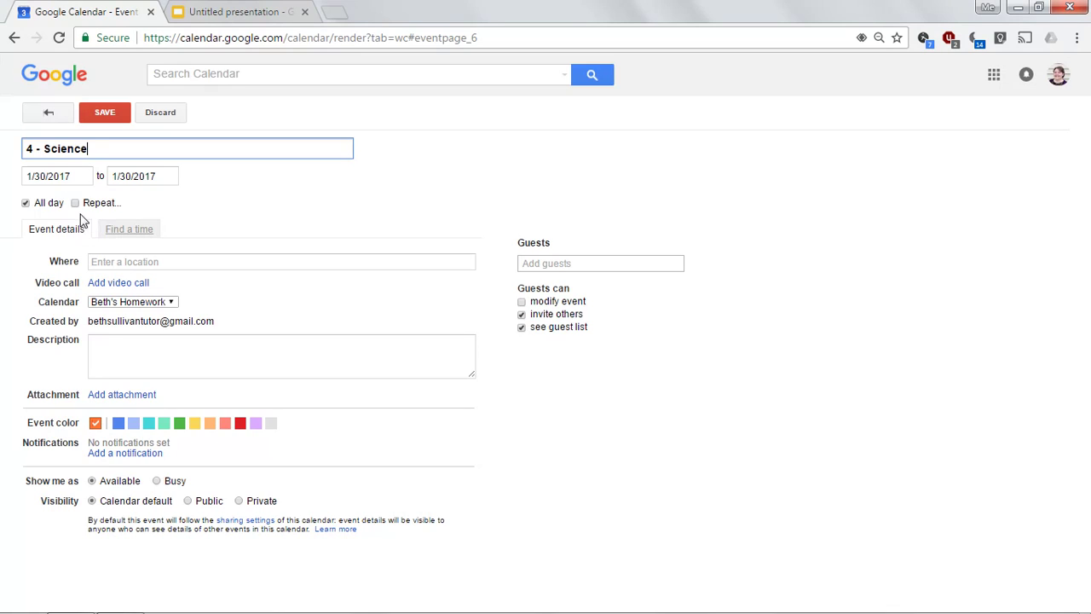
Make the "4 - Science" event green and repeating every weekday (Monday to Friday), and save it
click(75, 213)
click(75, 205)
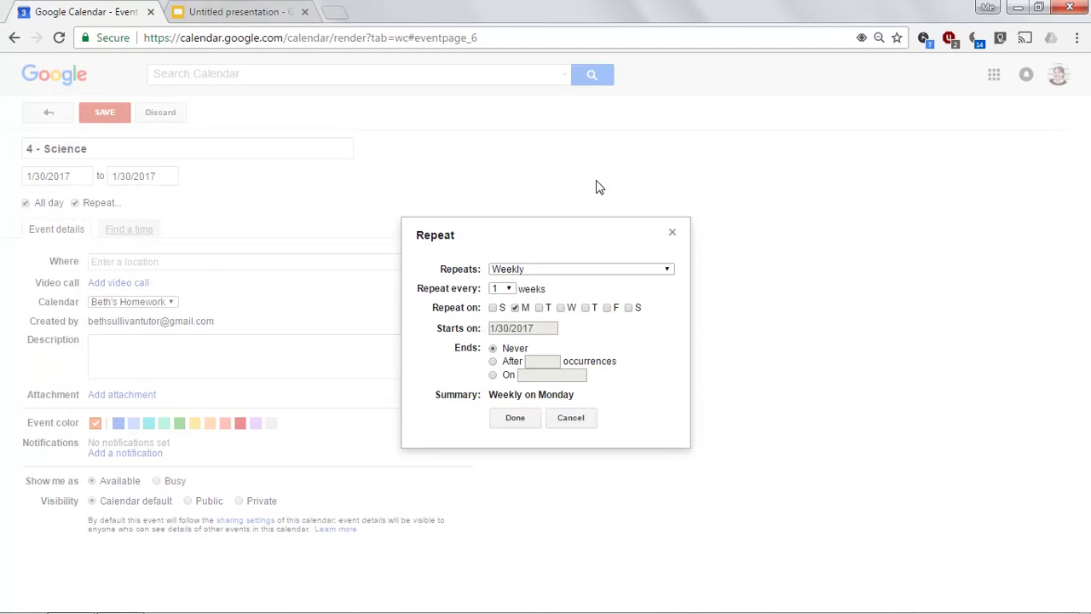
click(594, 280)
click(580, 294)
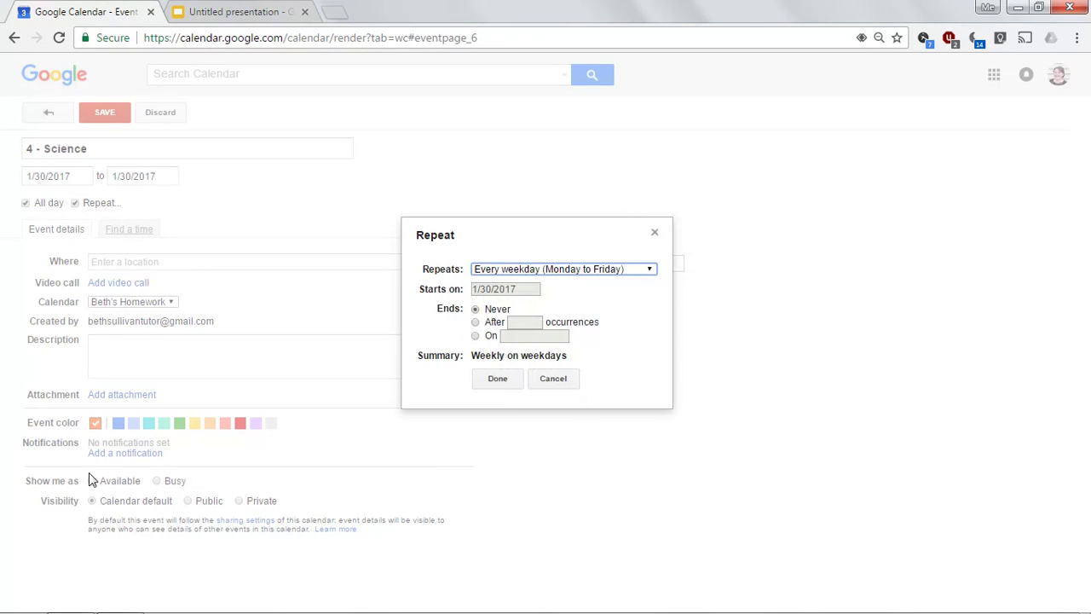
click(498, 380)
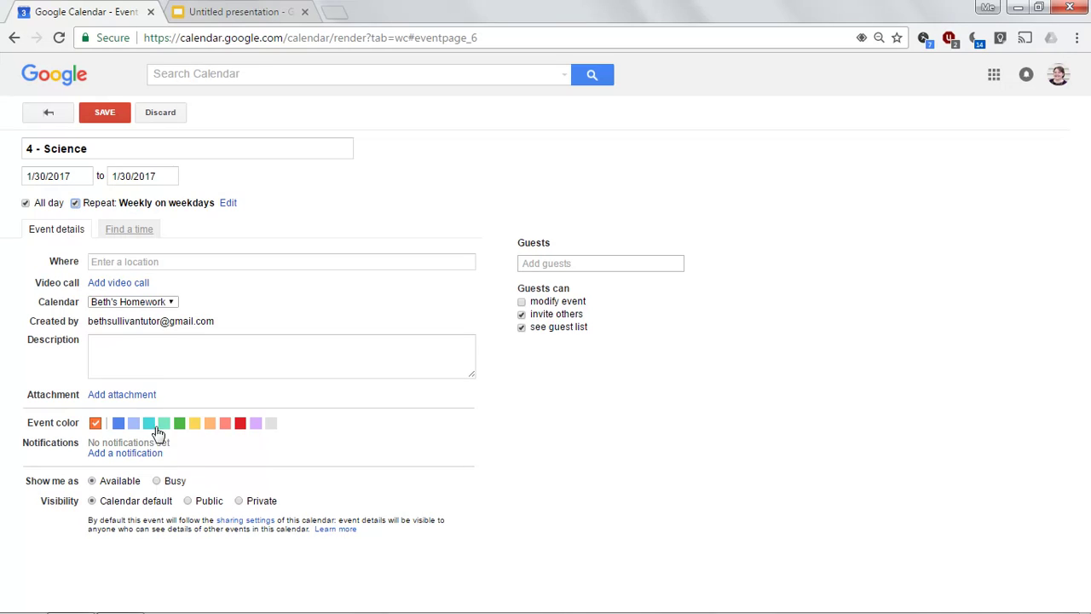
click(179, 422)
click(106, 112)
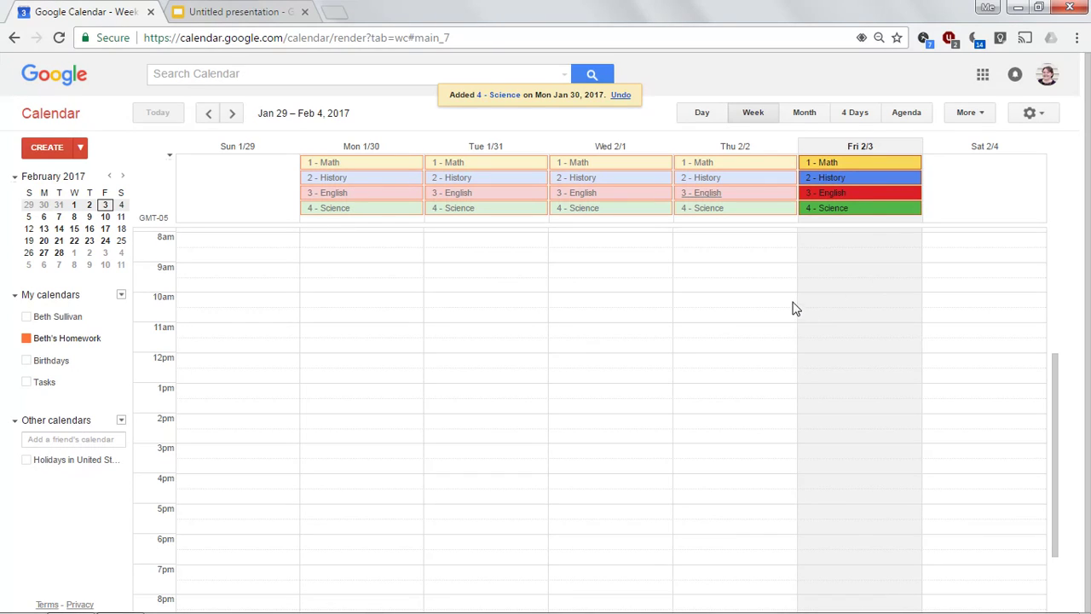
Retitle the Friday, February 3 Math event "1 - Math - order of operations worksheet" and set its location to "homework folder"
click(871, 165)
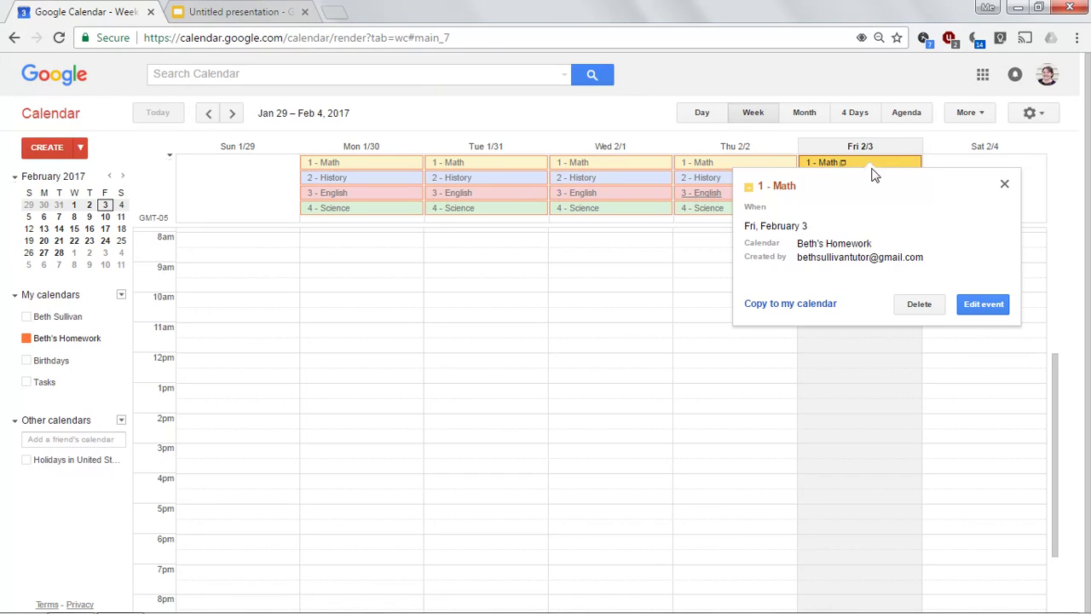
click(972, 309)
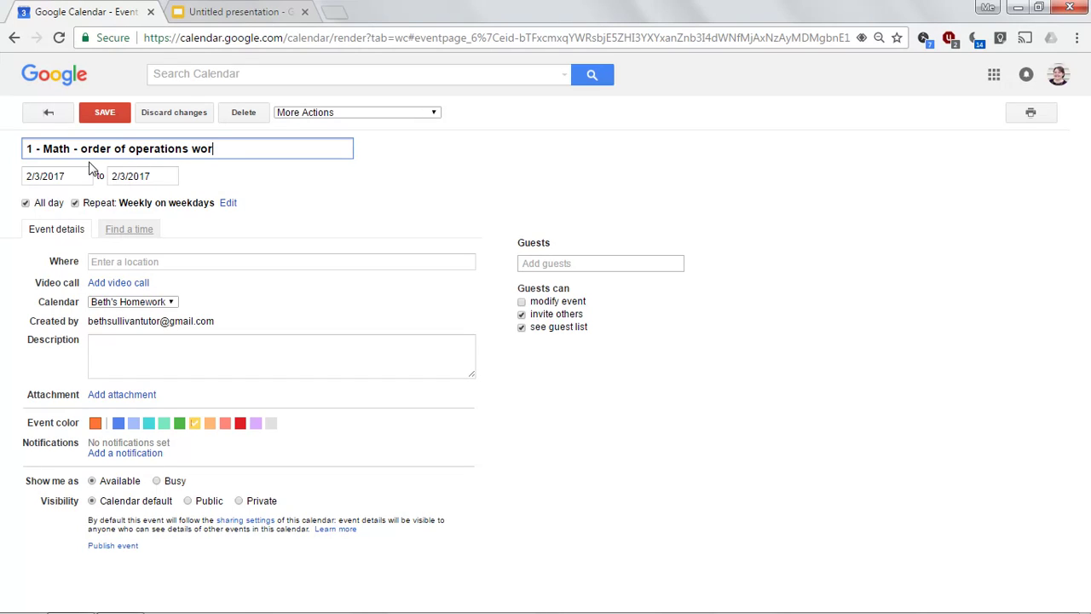
click(120, 261)
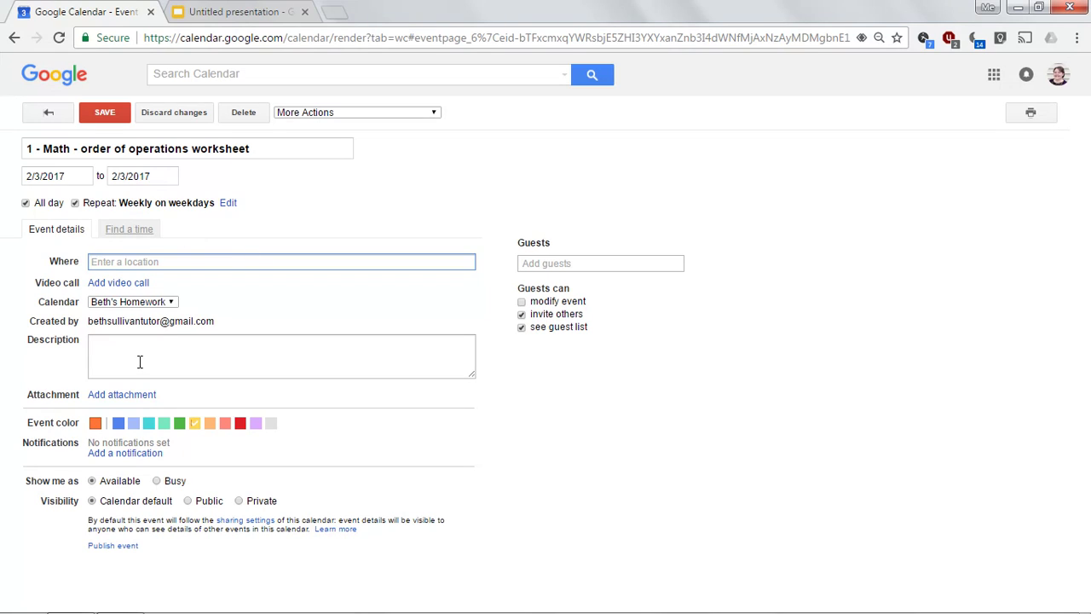
text(home)
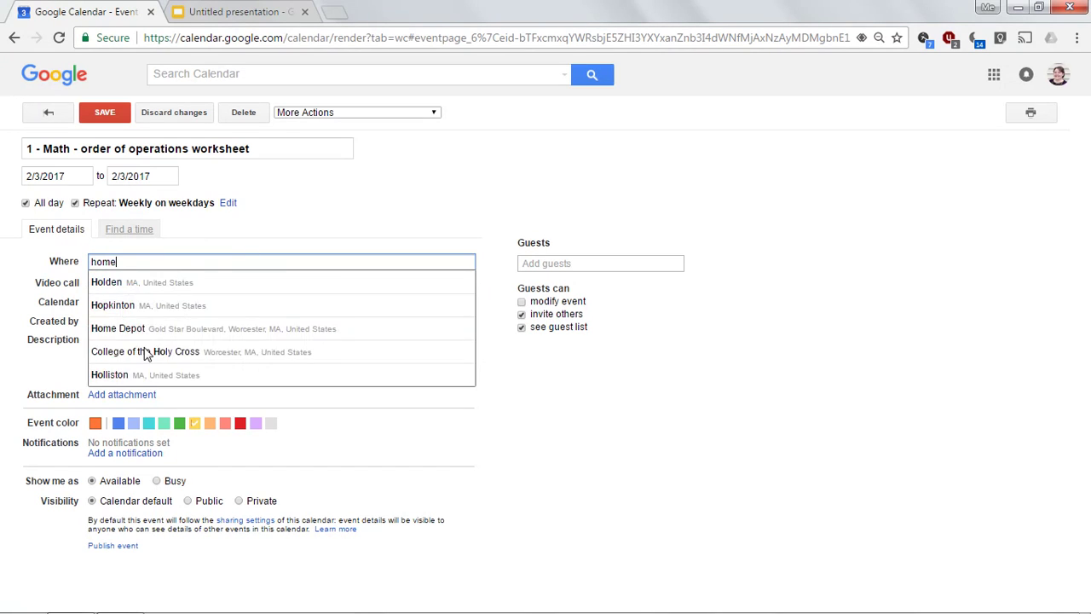
text(work folder)
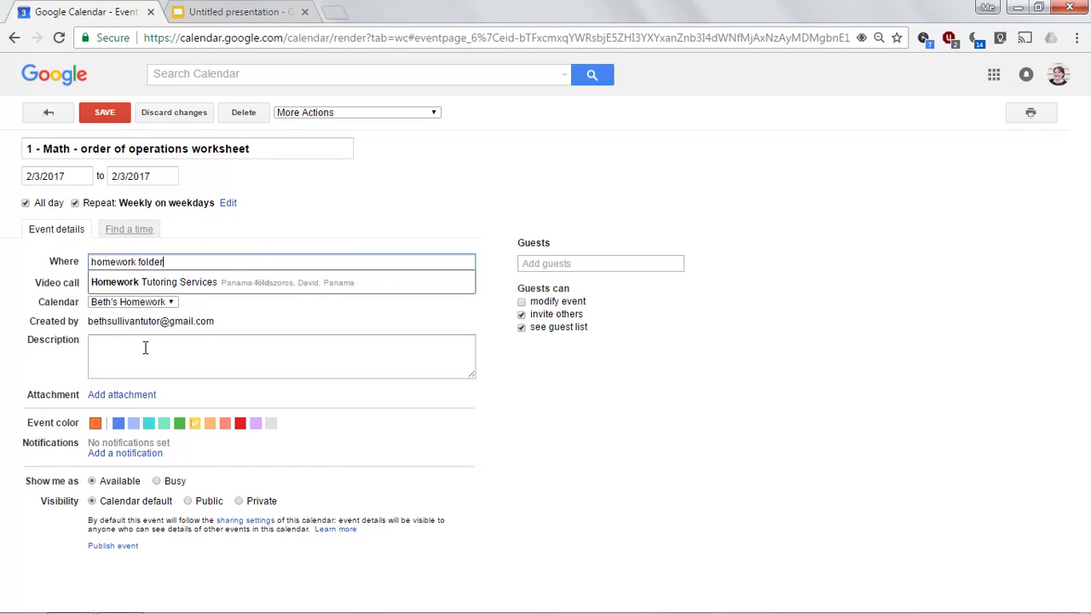
key(Tab)
Add the description "only do odd numbers" to the Math event and save the changes for only this event
click(140, 354)
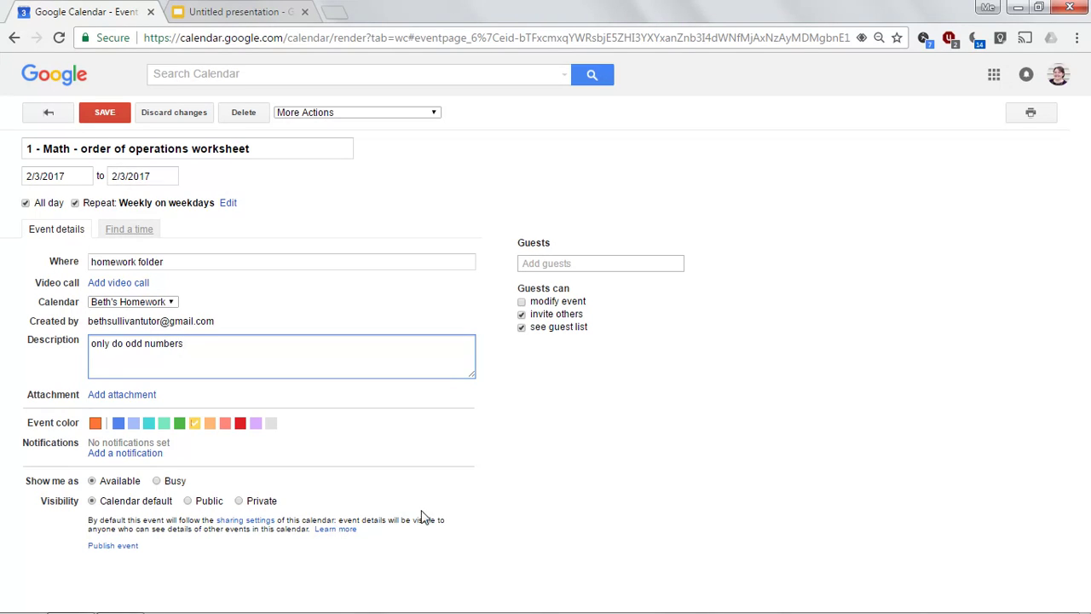
click(101, 116)
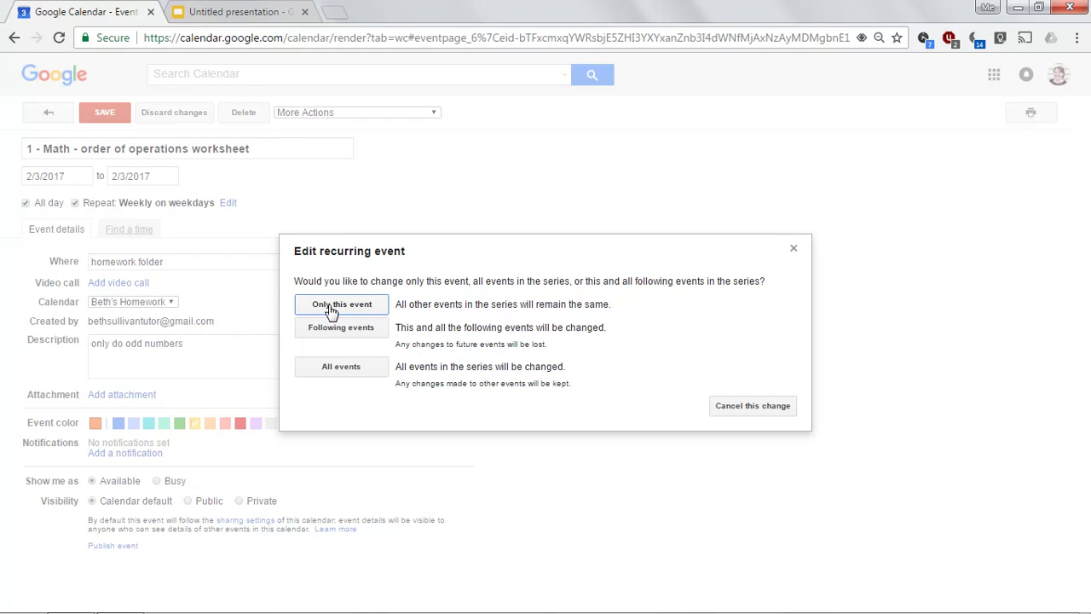
click(329, 307)
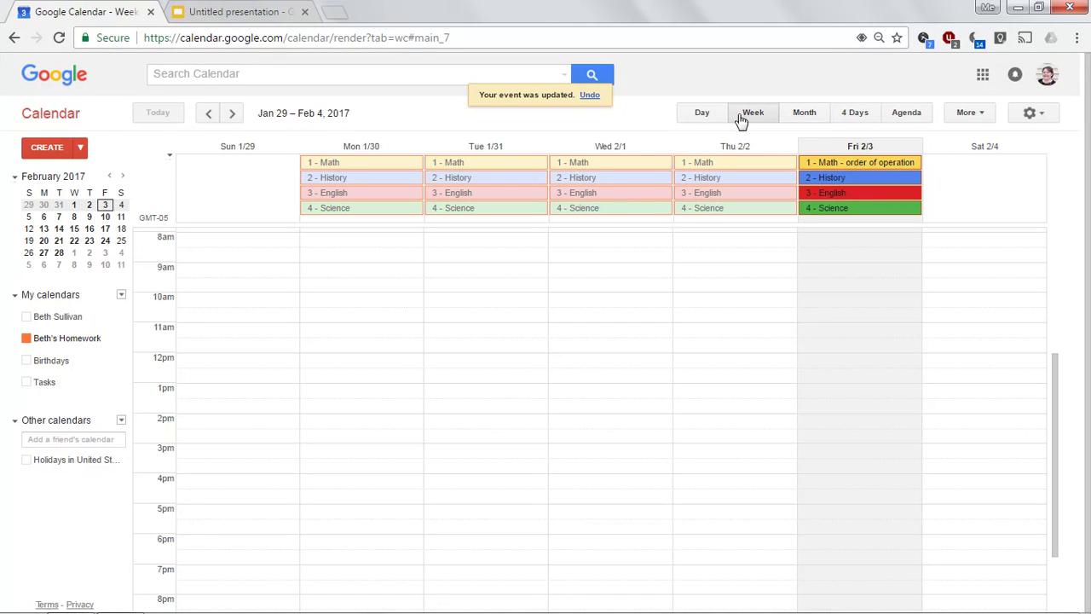
Show the homework calendar for Friday, February 3 in the day view
click(702, 116)
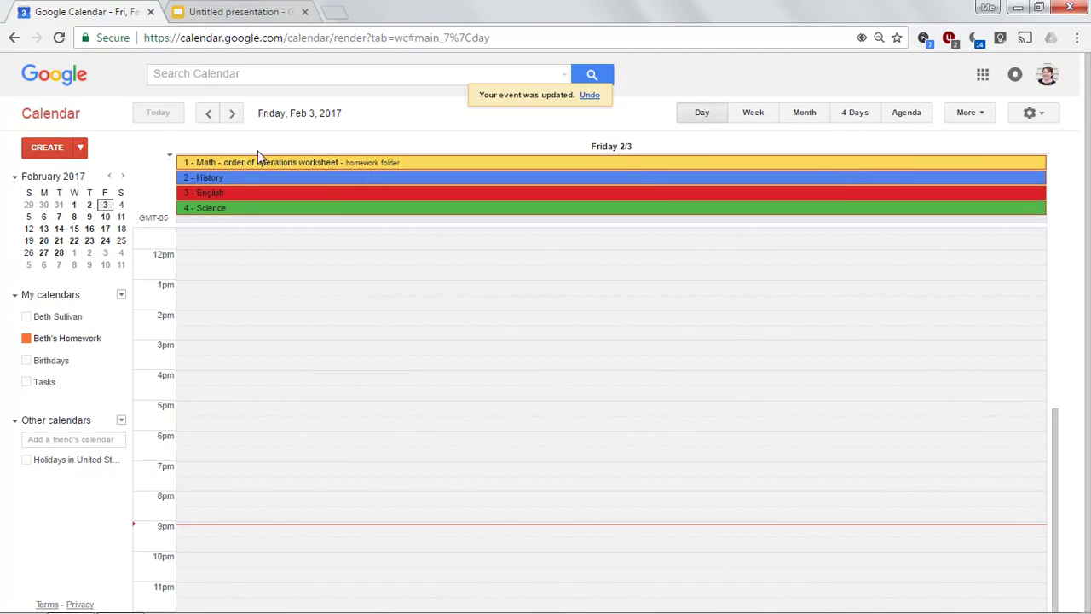